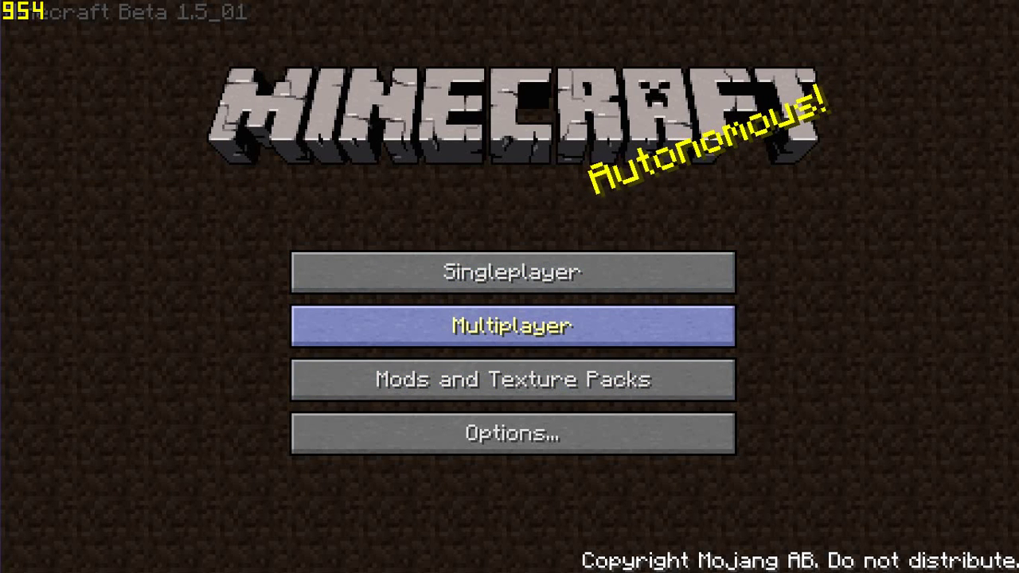
# Step: Open Multiplayer, delete ':1337' so the address reads mini-cheese, and connect
pyautogui.click(513, 325)
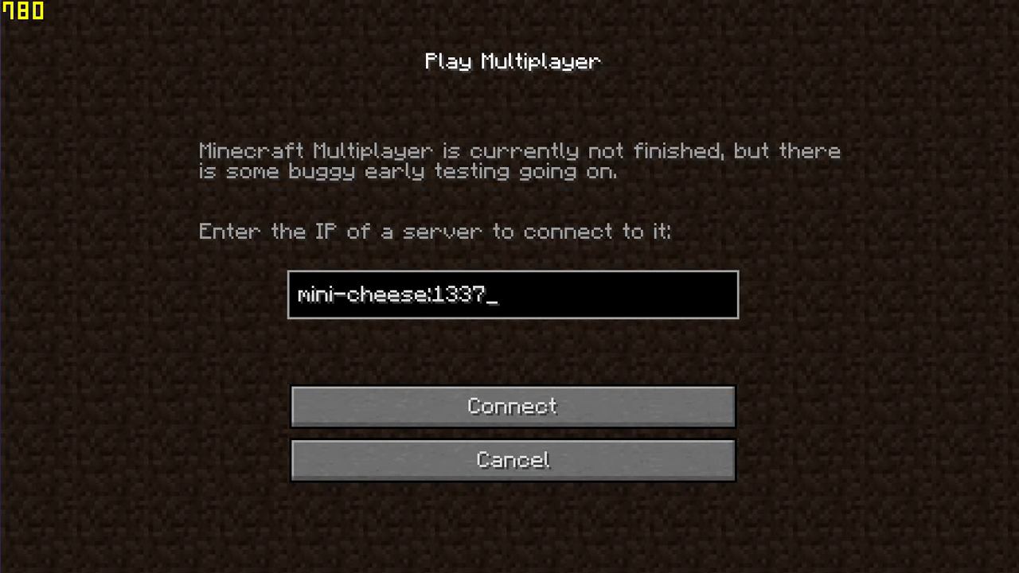
pyautogui.press('BackSpace')
pyautogui.press('BackSpace')
pyautogui.press('BackSpace')
pyautogui.press('BackSpace')
pyautogui.press('BackSpace')
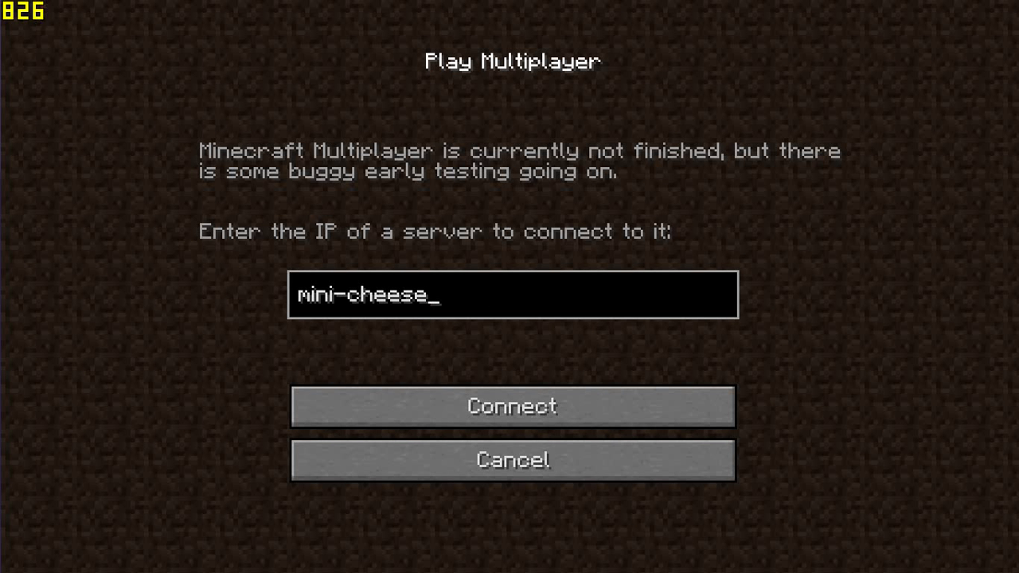
pyautogui.press('Return')
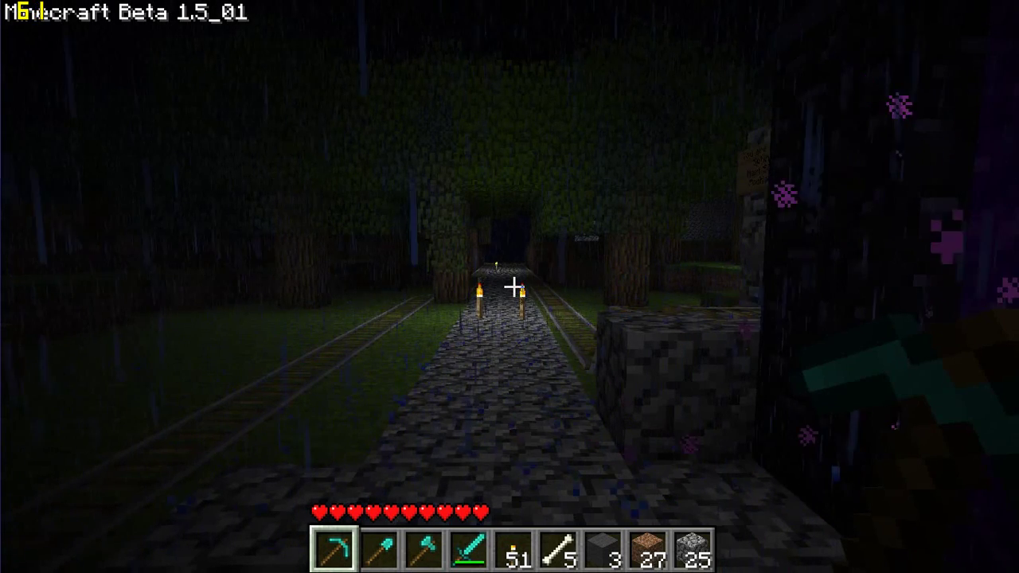
# Step: Walk the torch-lit path past the cobblestone pillar and down the tree-lined rails toward the stone house
pyautogui.moveTo(513, 287)
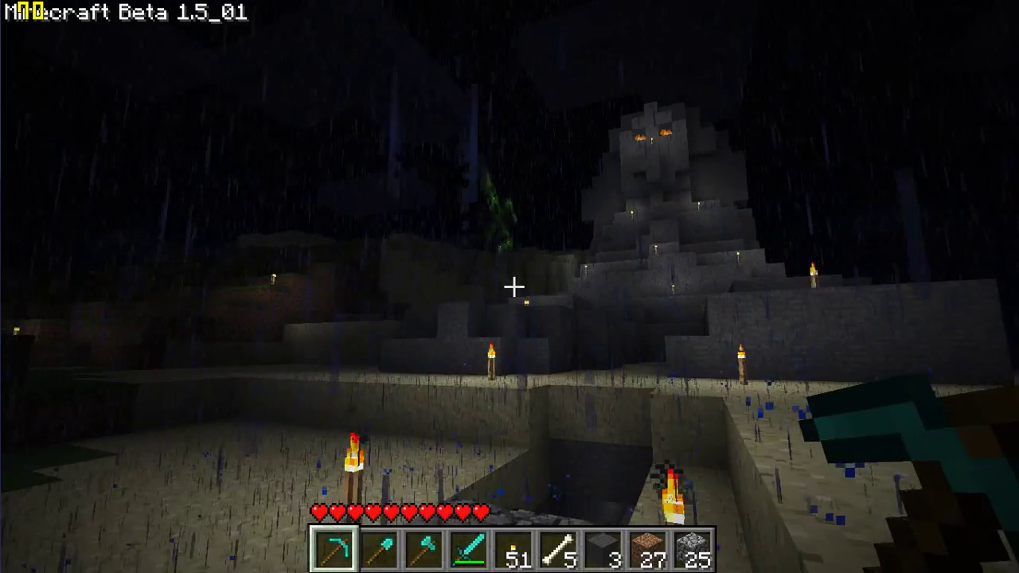
pyautogui.press('w')
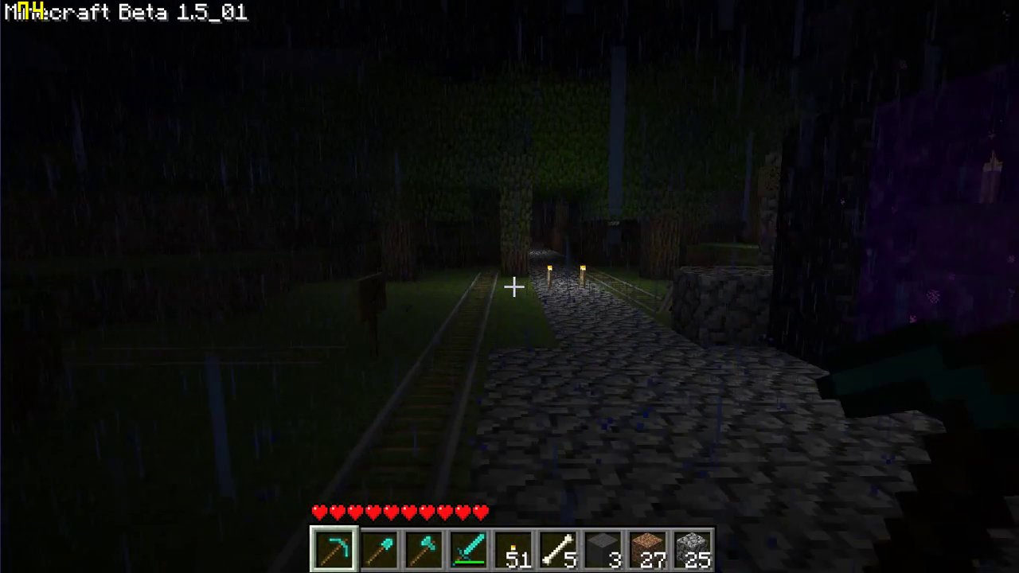
pyautogui.press('w')
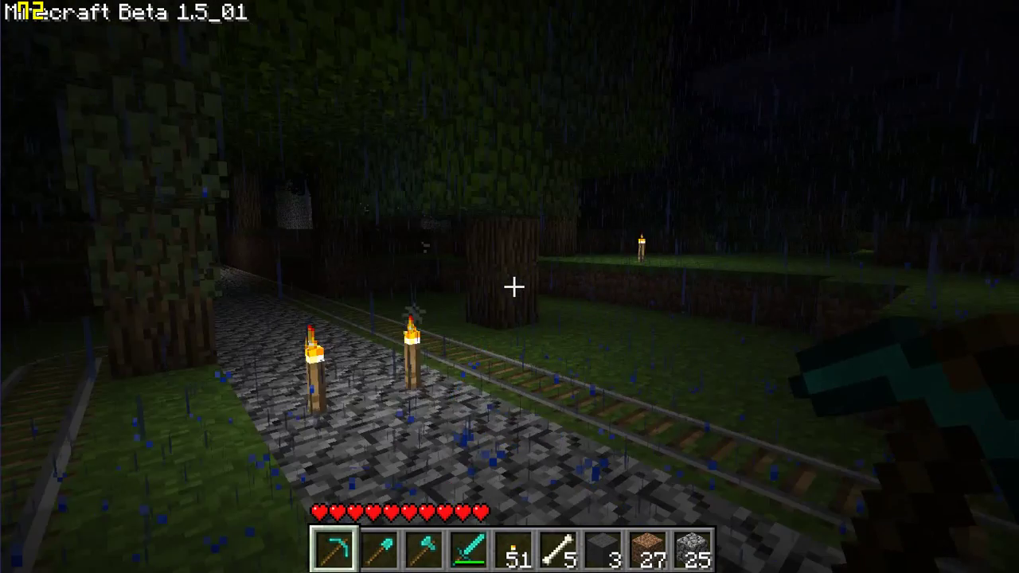
pyautogui.press('w')
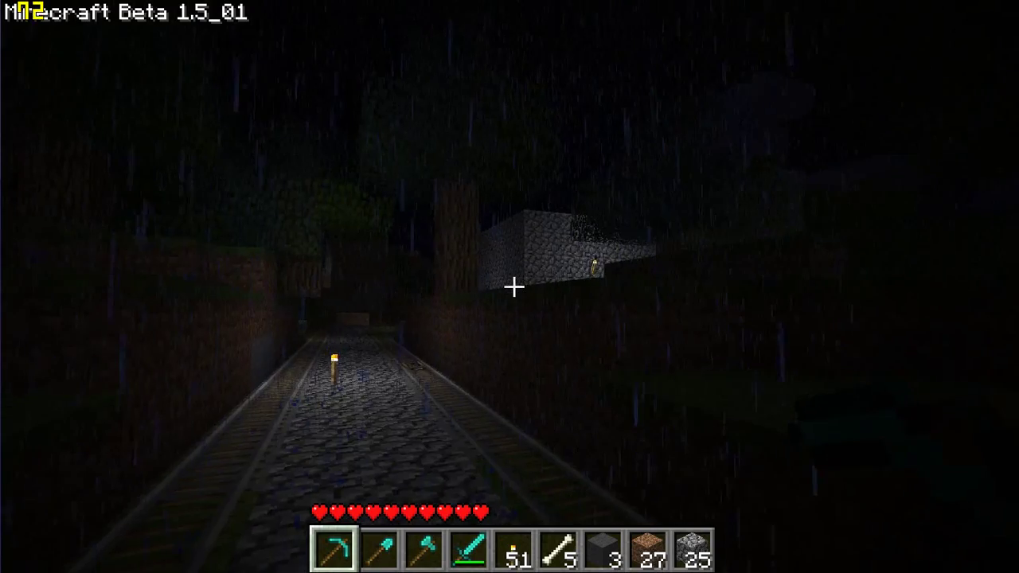
pyautogui.press('w')
pyautogui.press('w')
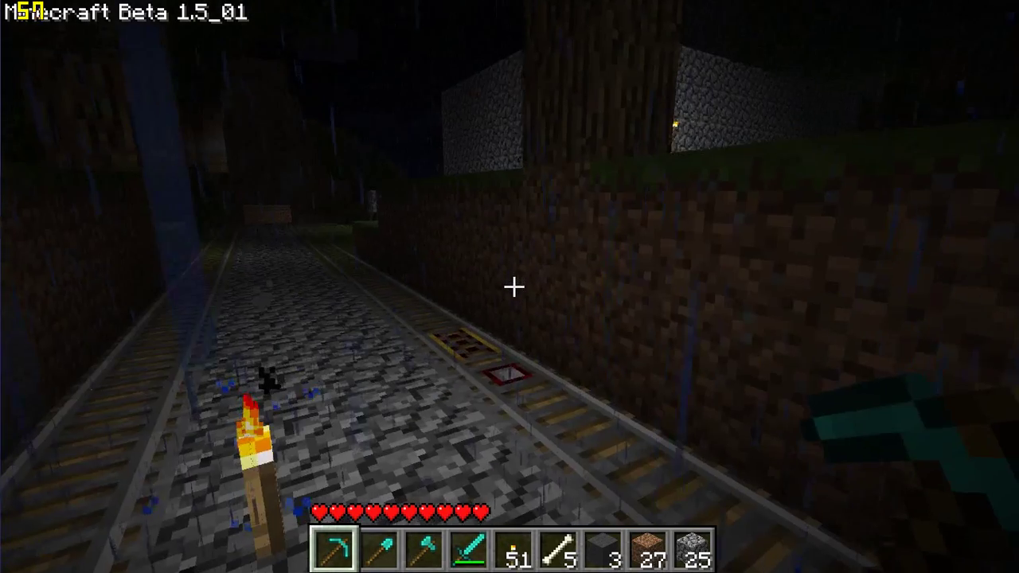
pyautogui.press('w')
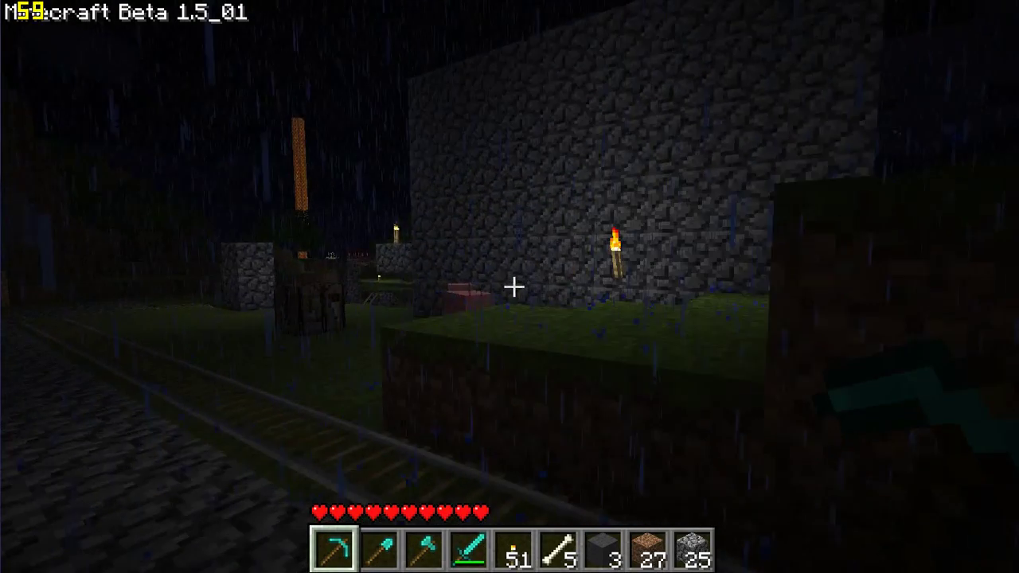
pyautogui.press('w')
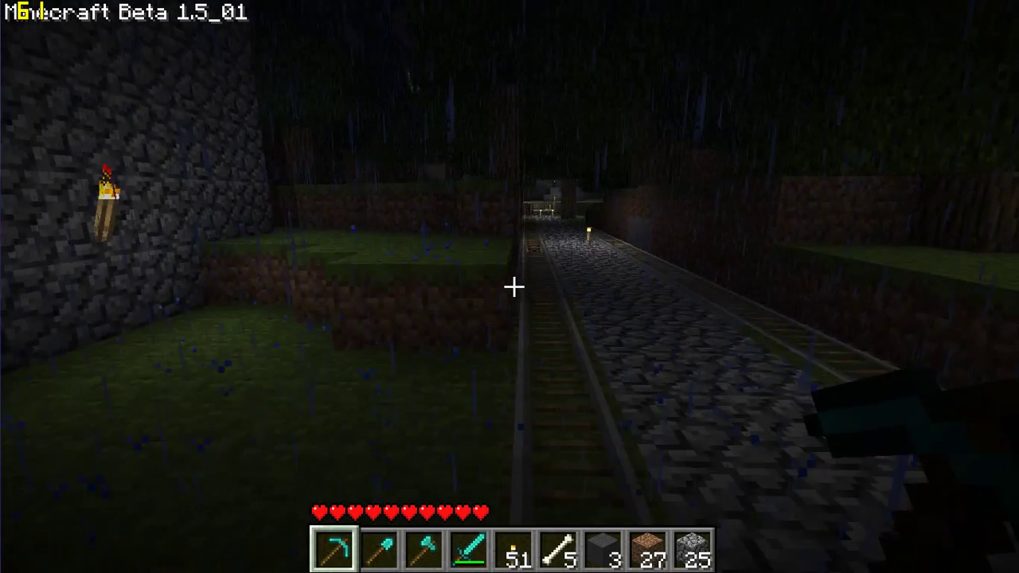
# Step: Follow the rails to inspect the detector and pressure-plate rails, then exit the tunnel to the two torches
pyautogui.press('w')
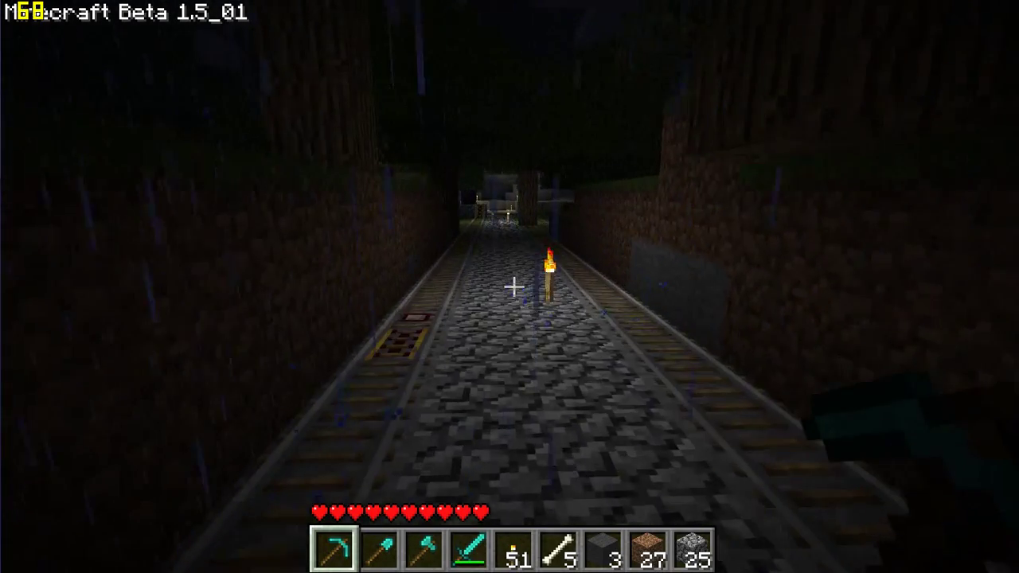
pyautogui.press('w')
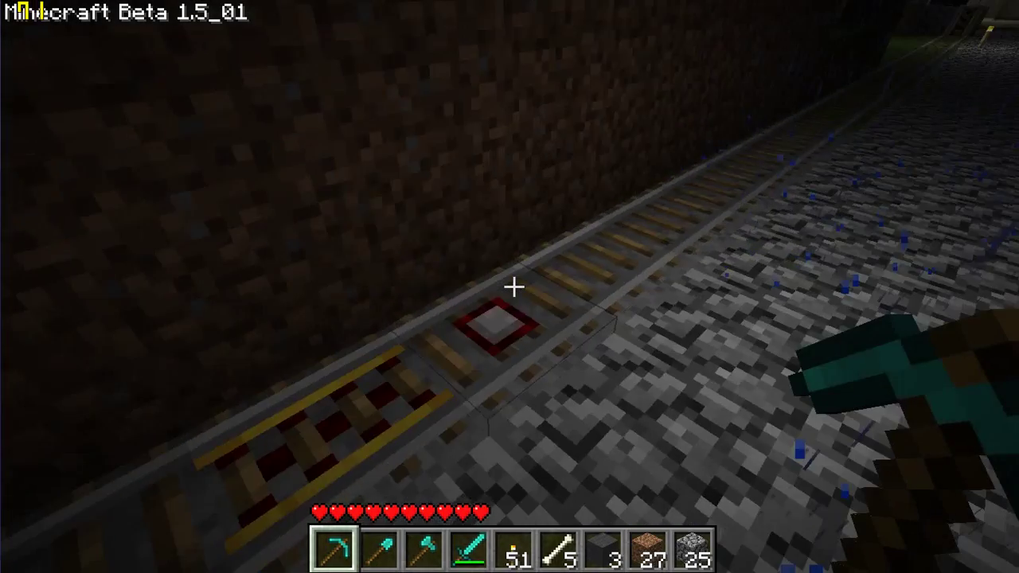
pyautogui.press('w')
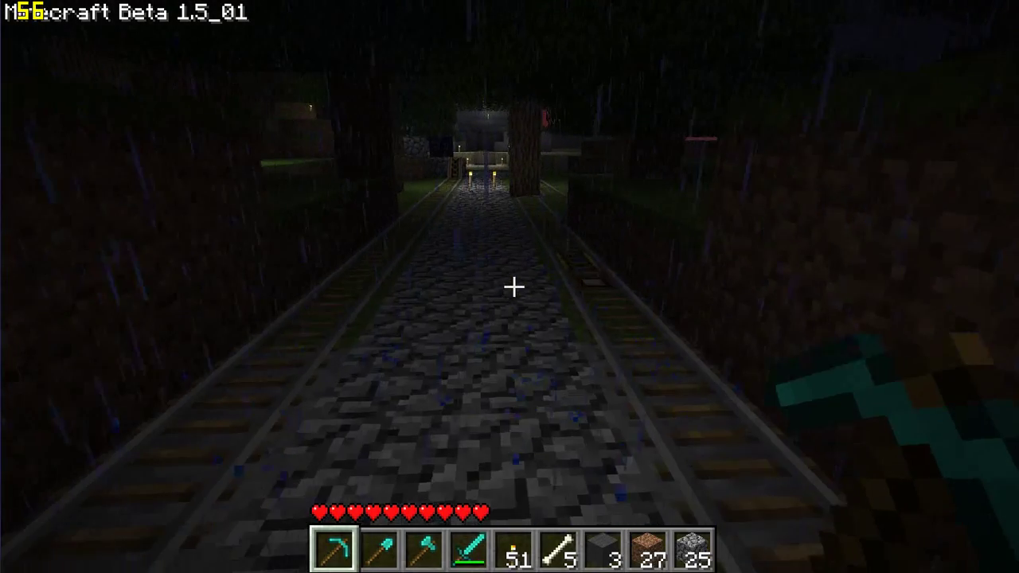
pyautogui.press('w')
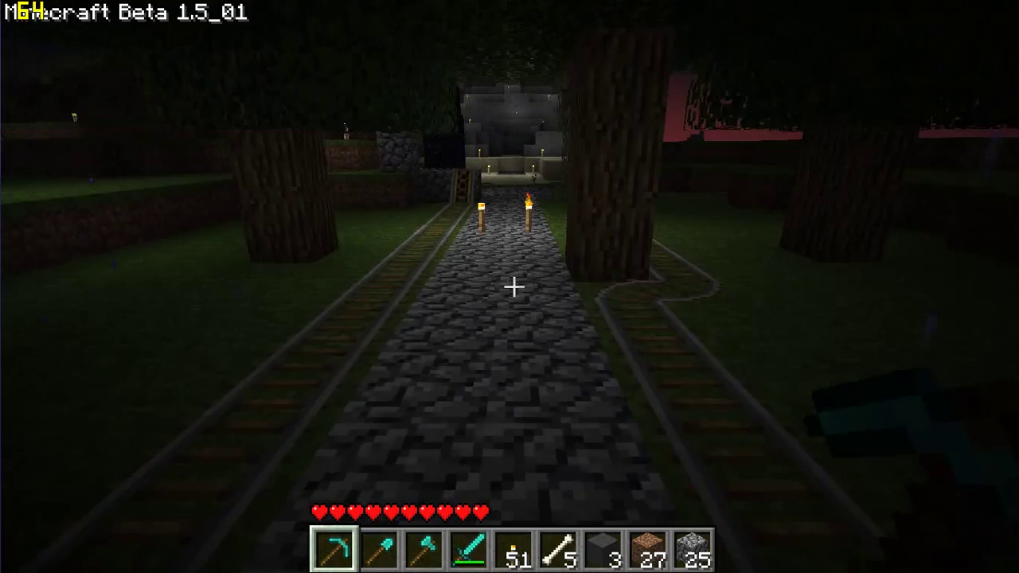
pyautogui.press('w')
pyautogui.press('w')
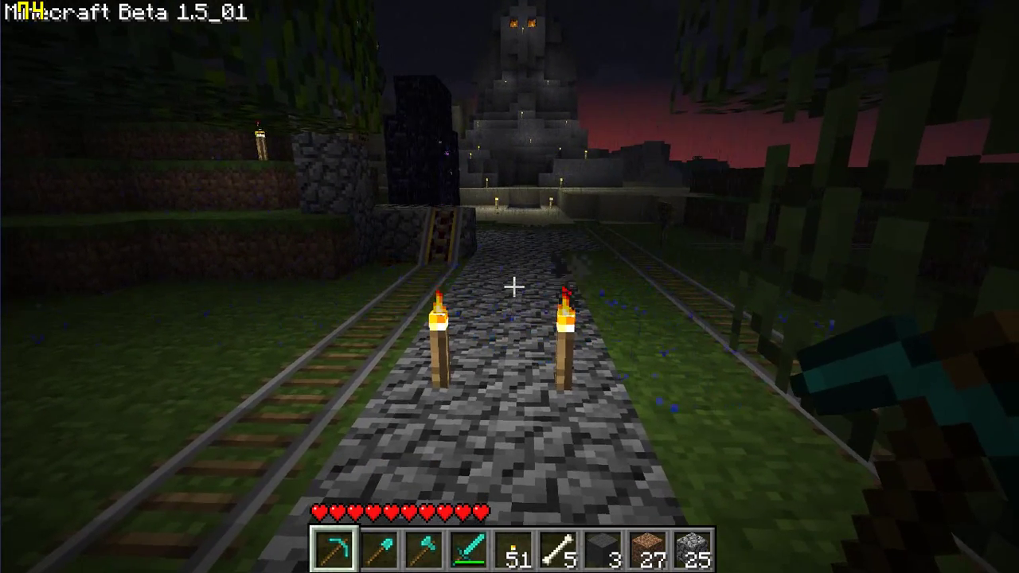
pyautogui.press('w')
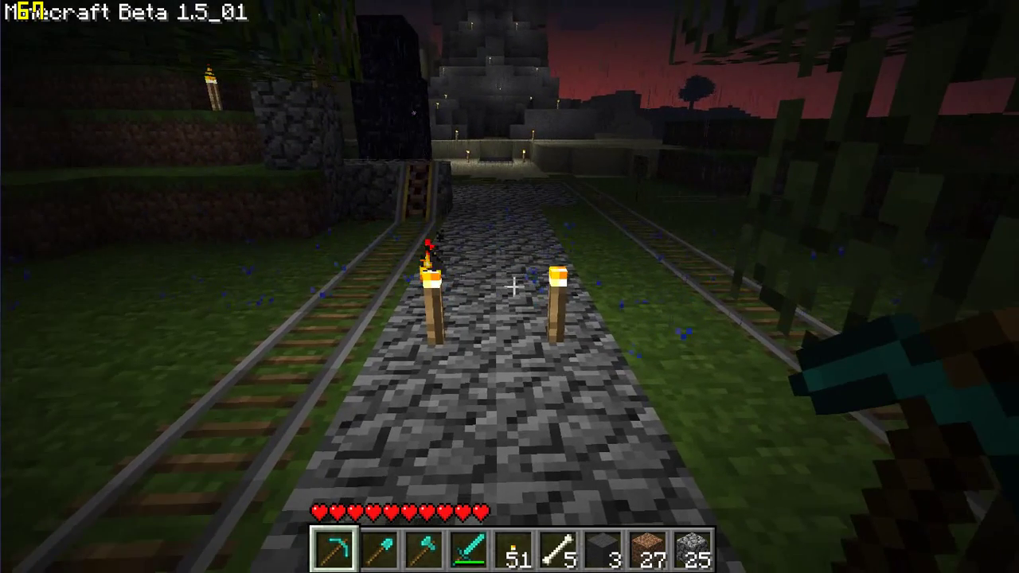
# Step: Walk past the torches and rail ramp to the obsidian portal, then turn back toward the path
pyautogui.press('w')
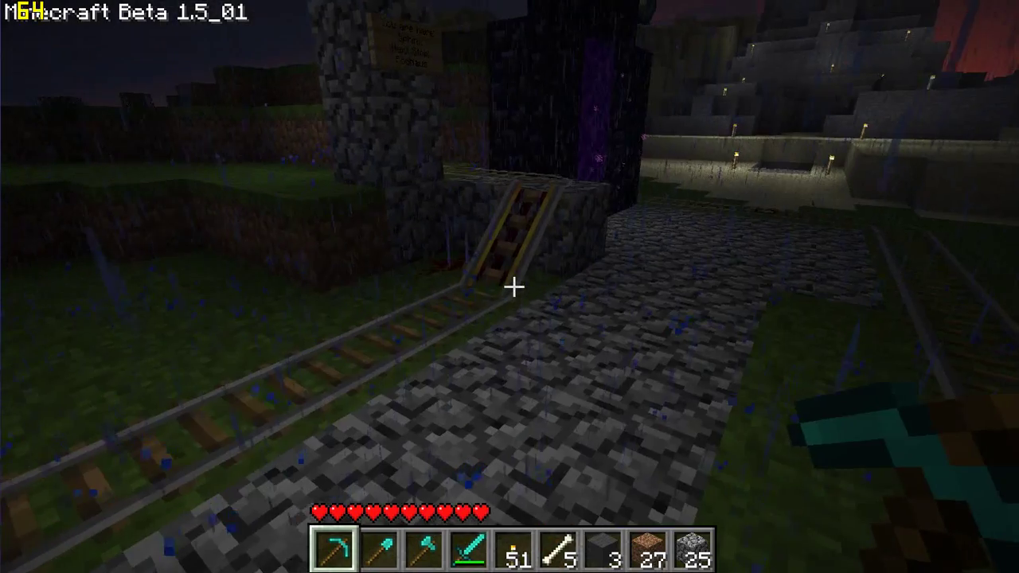
pyautogui.press('w')
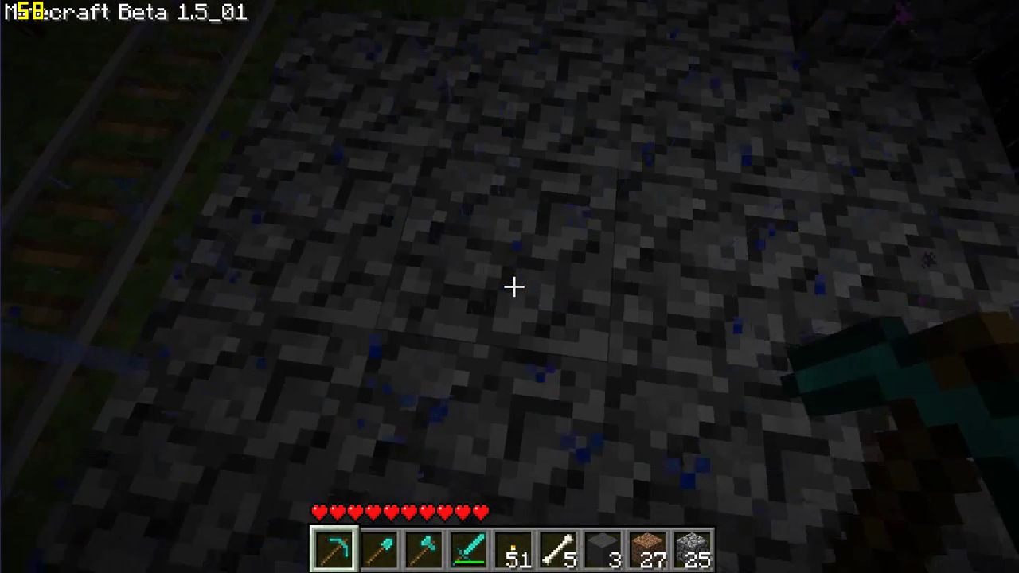
pyautogui.press('w')
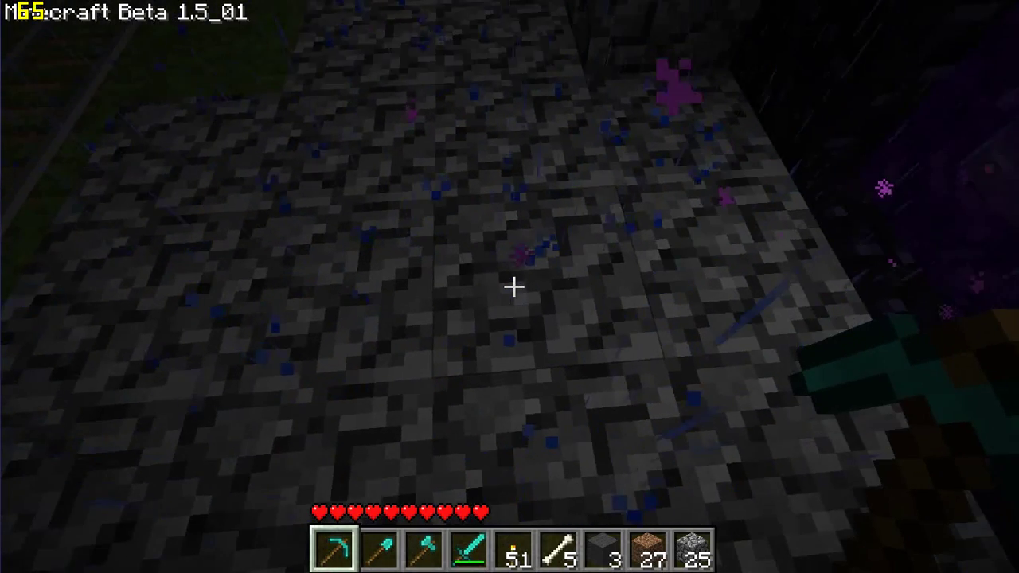
pyautogui.press('w')
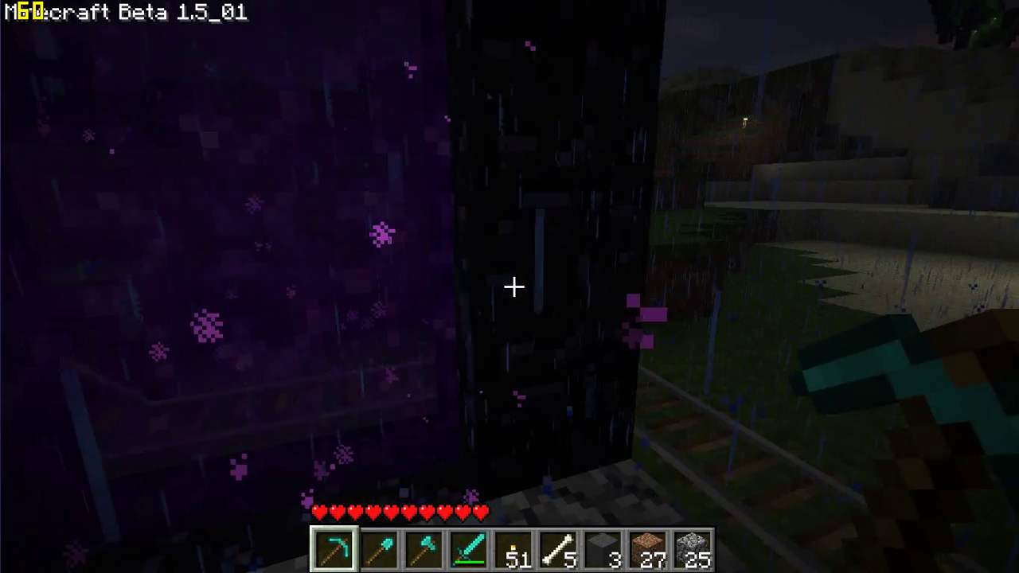
pyautogui.press('w')
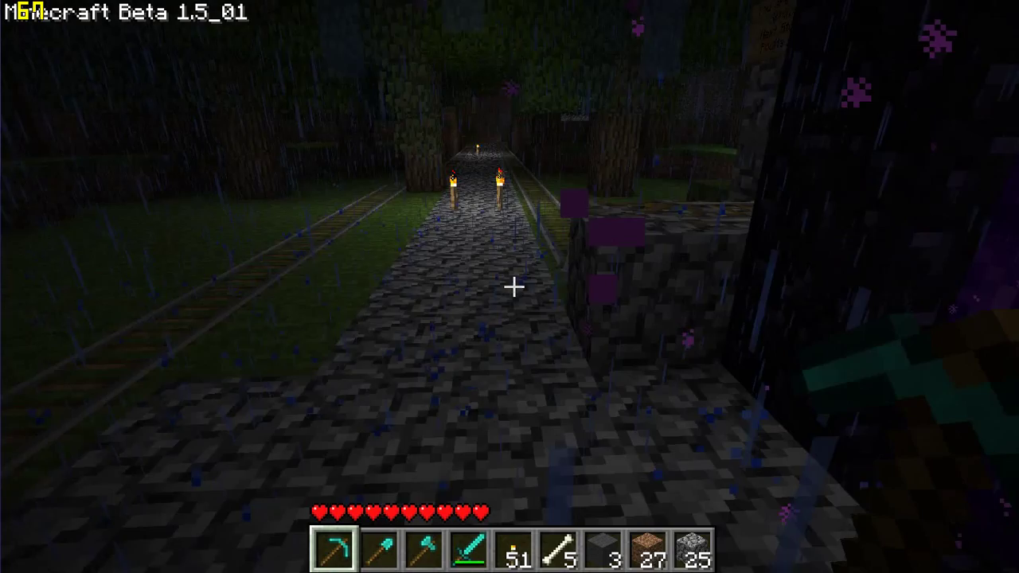
# Step: Pause and disconnect to the title screen, then enter 'mini-cheese:1337' as the multiplayer server address
pyautogui.press('Escape')
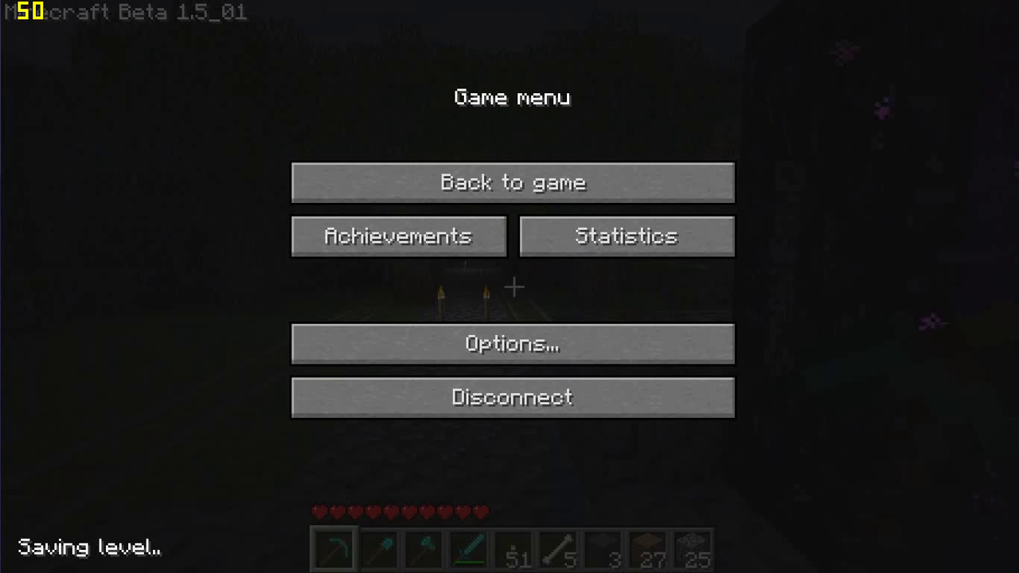
pyautogui.click(513, 397)
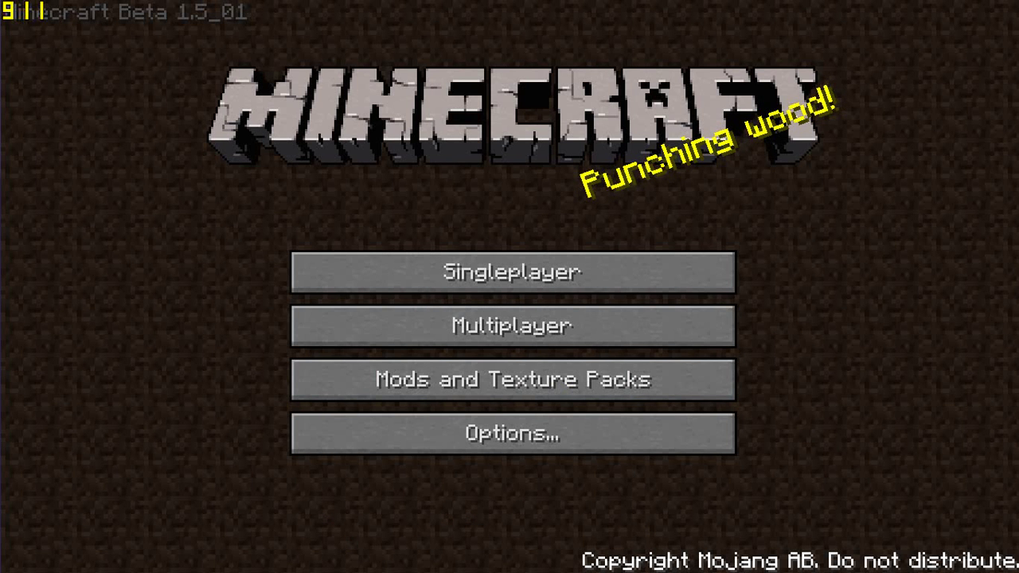
pyautogui.click(513, 325)
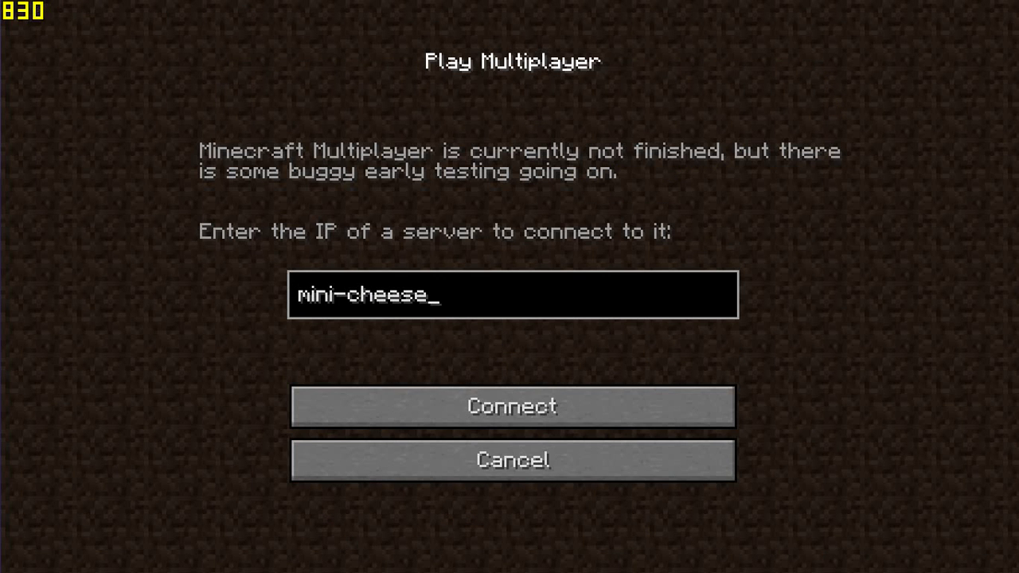
pyautogui.write(':1337')
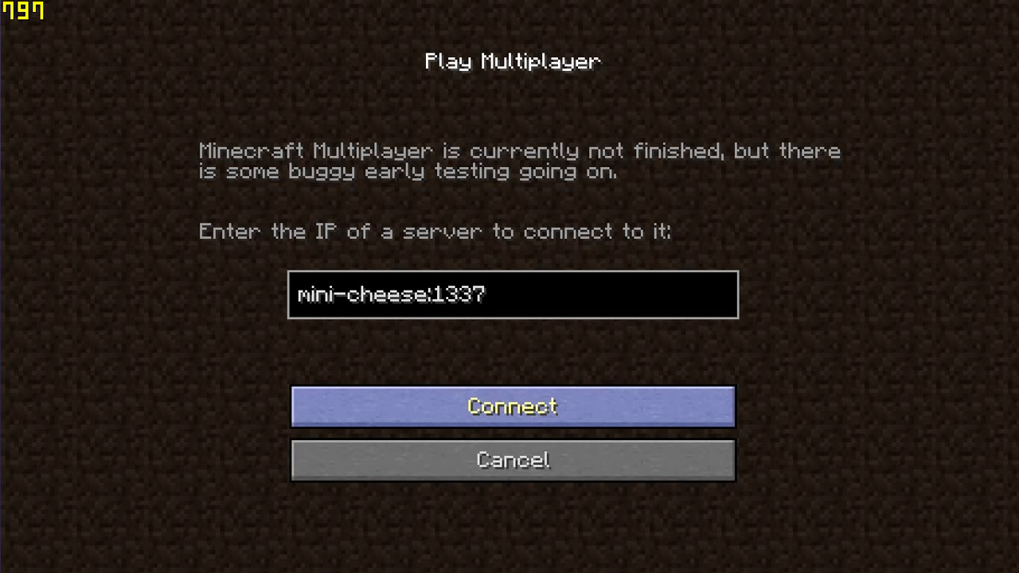
# Step: Connect to mini-cheese:1337 and view the carried inventory, then close it
pyautogui.click(514, 407)
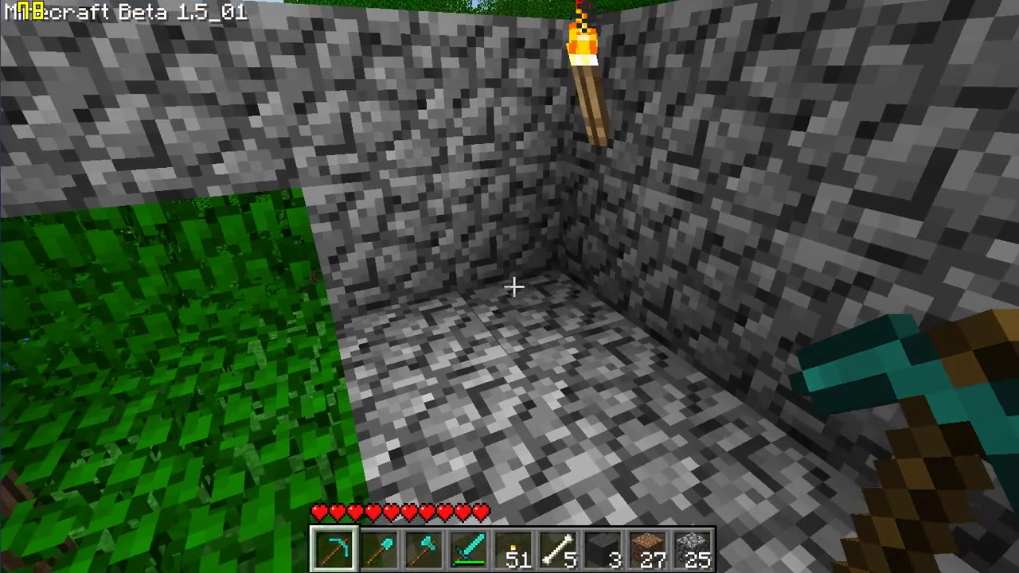
pyautogui.press('e')
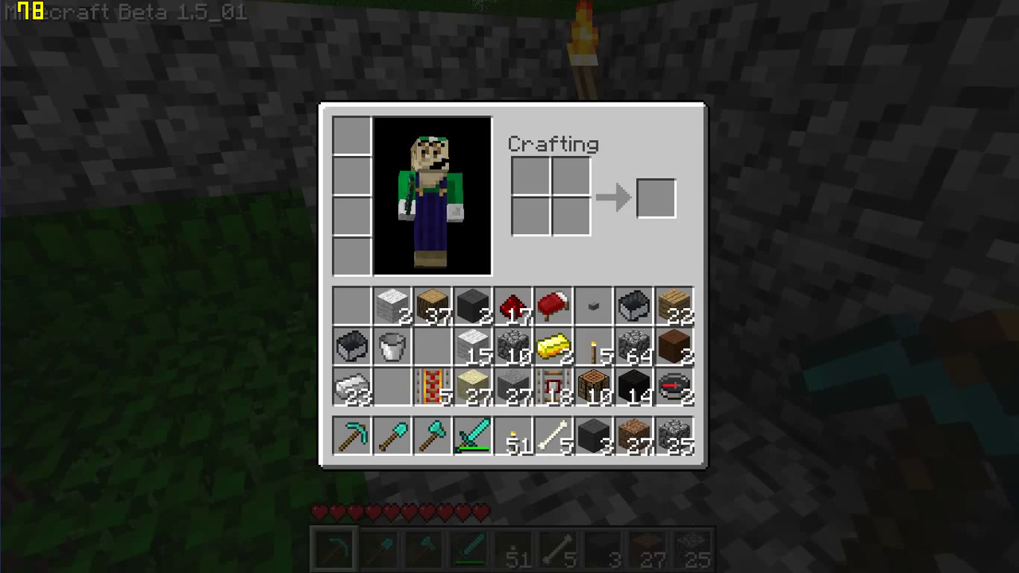
pyautogui.press('e')
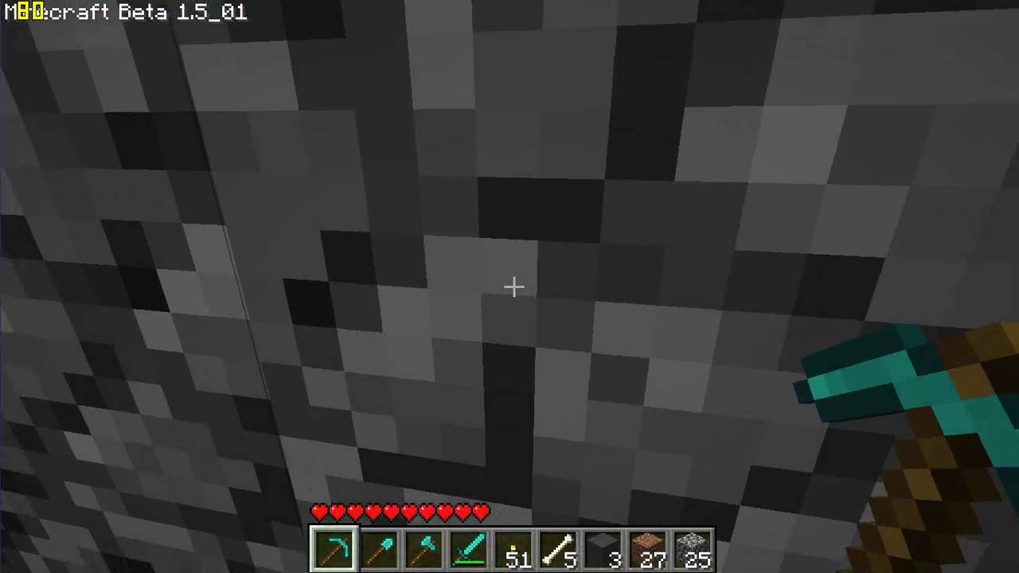
# Step: Switch the held hotbar item, then disconnect from the server to the title screen
pyautogui.press('3')
pyautogui.scroll(-4, 510, 287)
pyautogui.scroll(1, 510, 287)
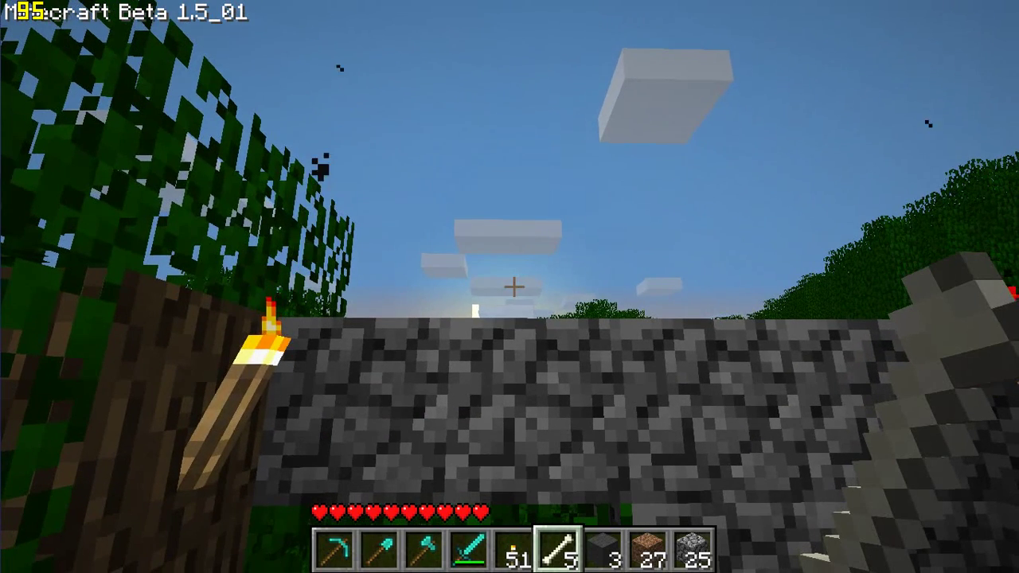
pyautogui.press('Escape')
pyautogui.click(513, 397)
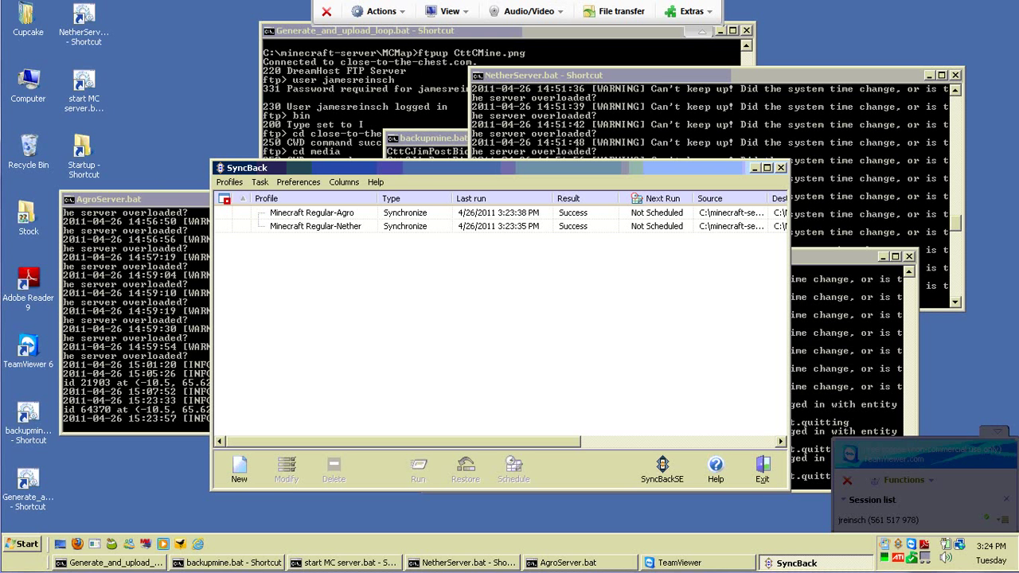
pyautogui.rightClick(33, 96)
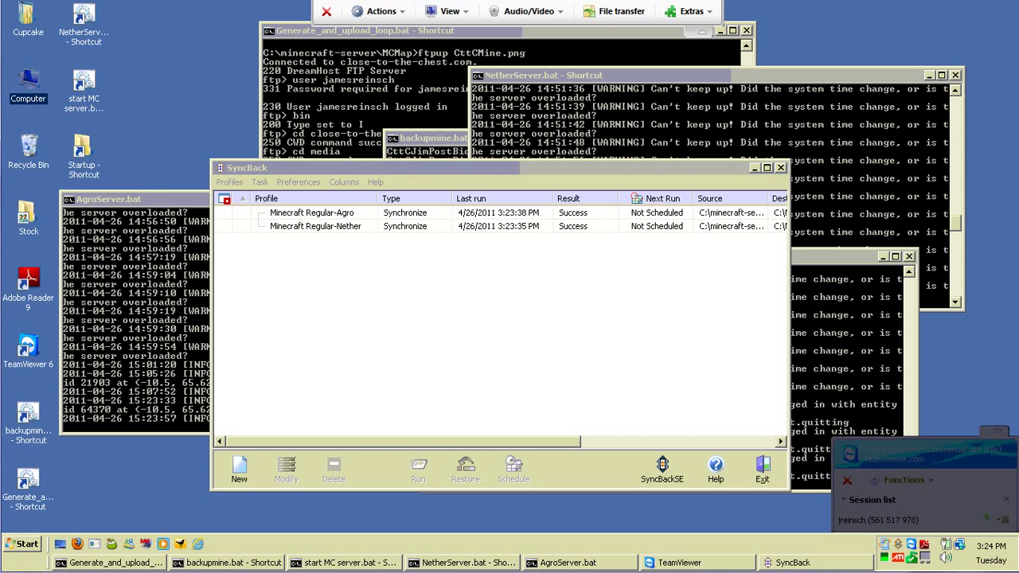
pyautogui.press('r')
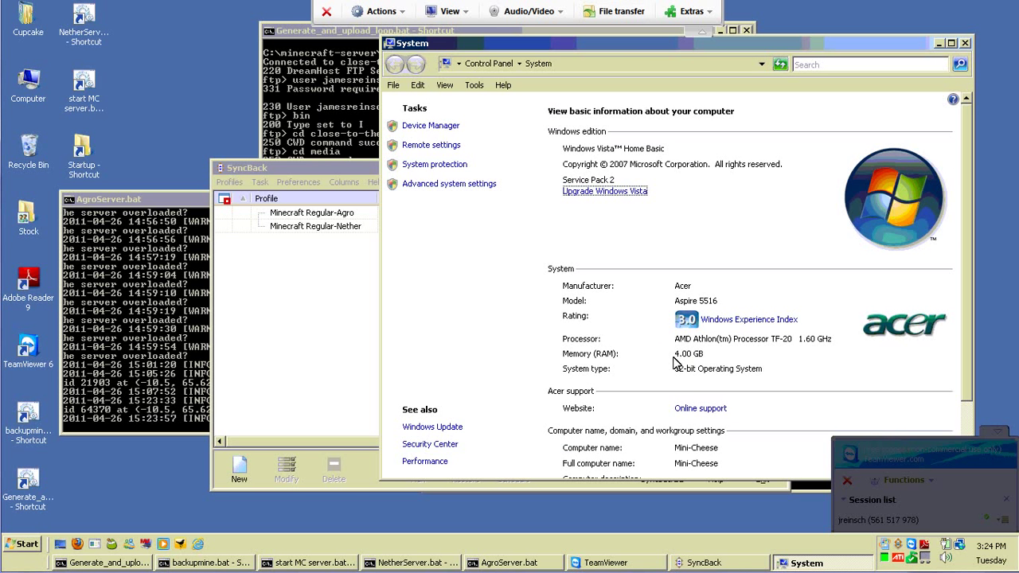
pyautogui.scroll(-1, 765, 345)
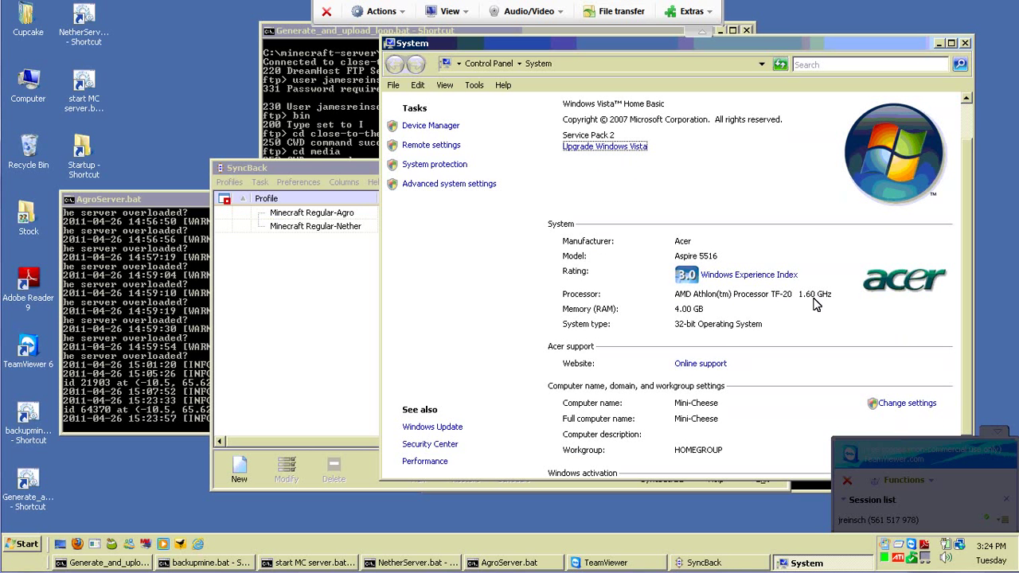
pyautogui.scroll(-1, 837, 177)
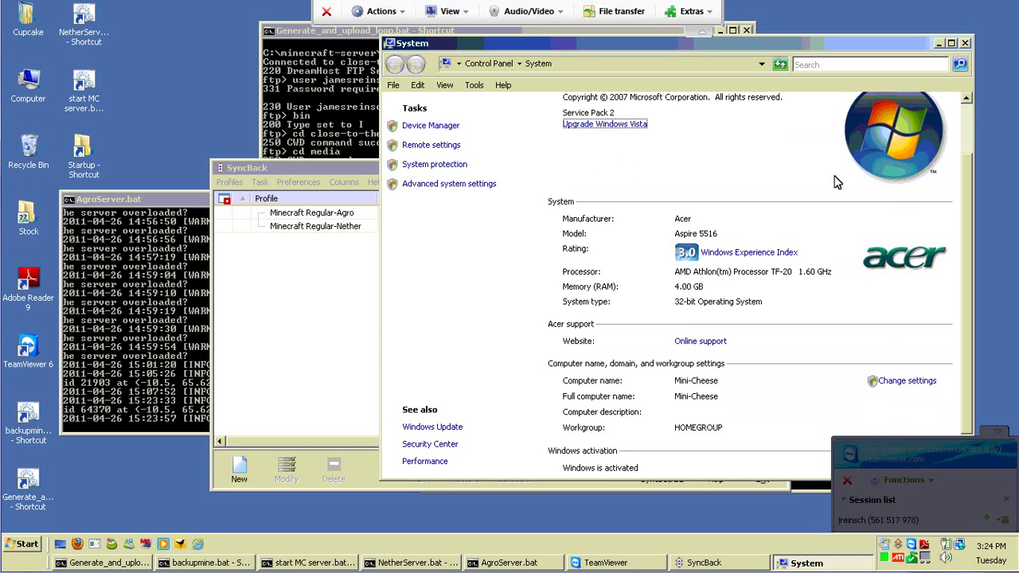
pyautogui.click(965, 43)
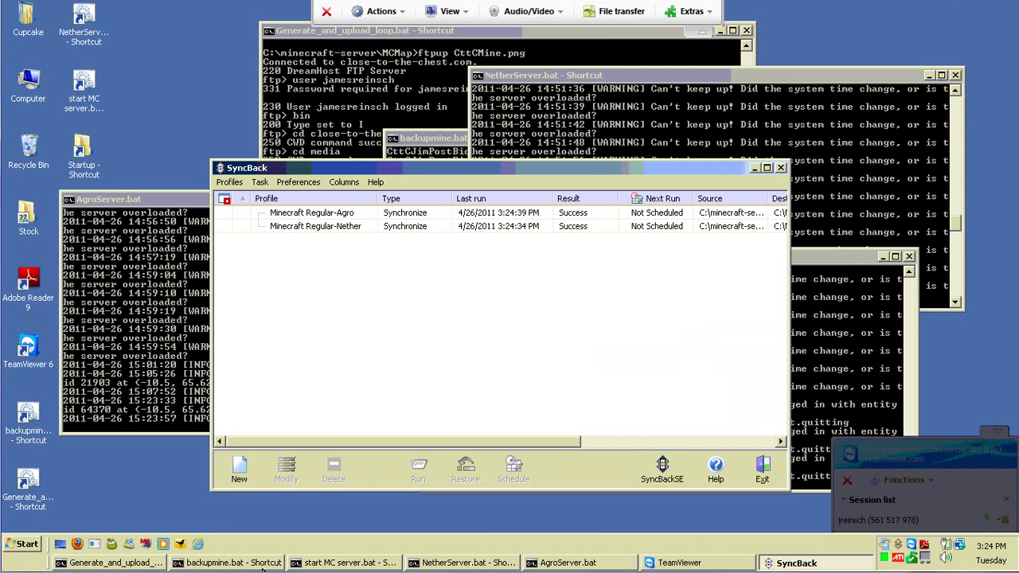
# Step: Show and then minimize the map generate-and-upload and backupmine consoles
pyautogui.click(108, 563)
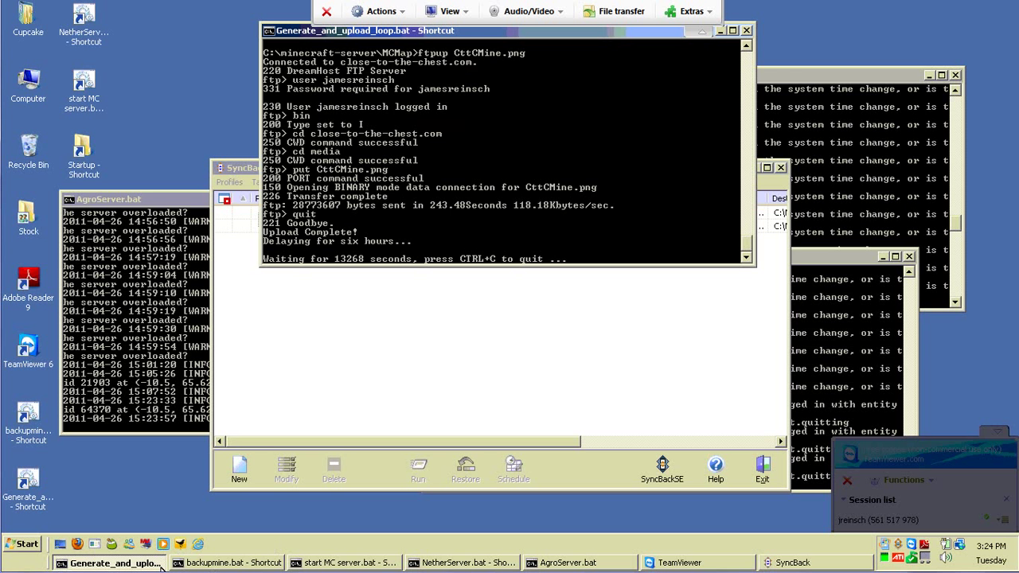
pyautogui.click(113, 563)
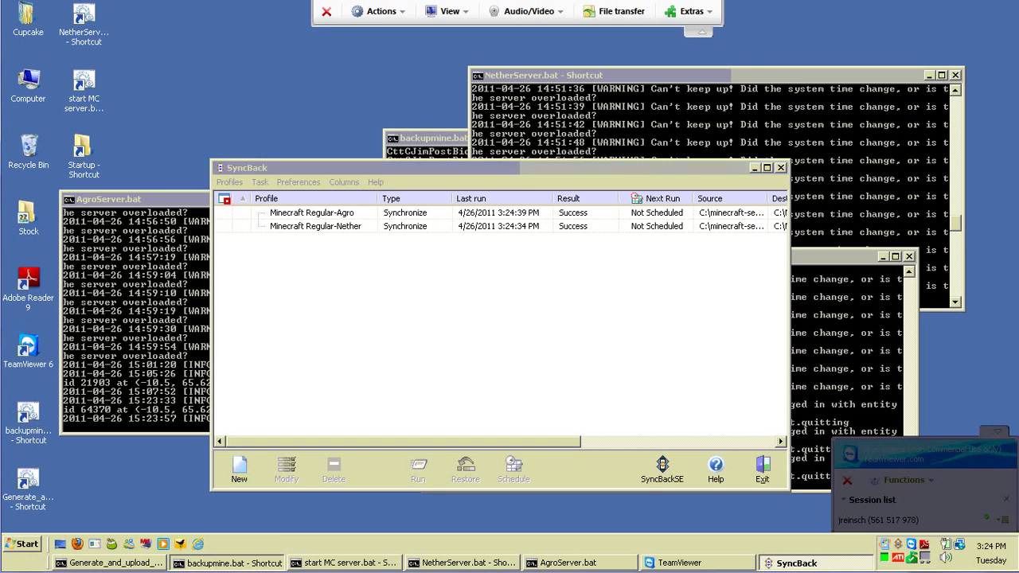
pyautogui.click(214, 564)
pyautogui.click(214, 565)
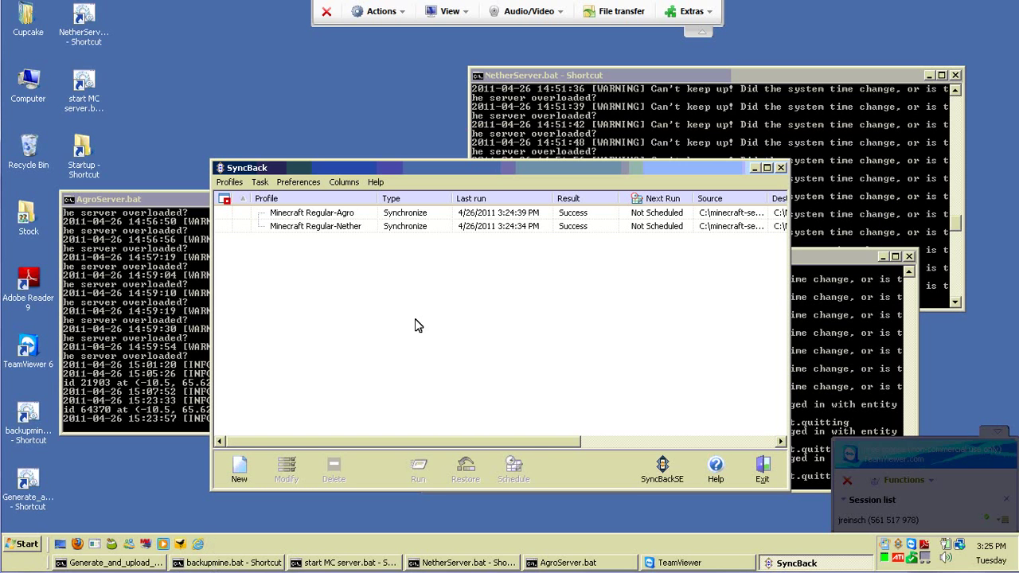
# Step: Bring the start MC server, NetherServer and AgroServer consoles forward, then minimize all three
pyautogui.click(351, 565)
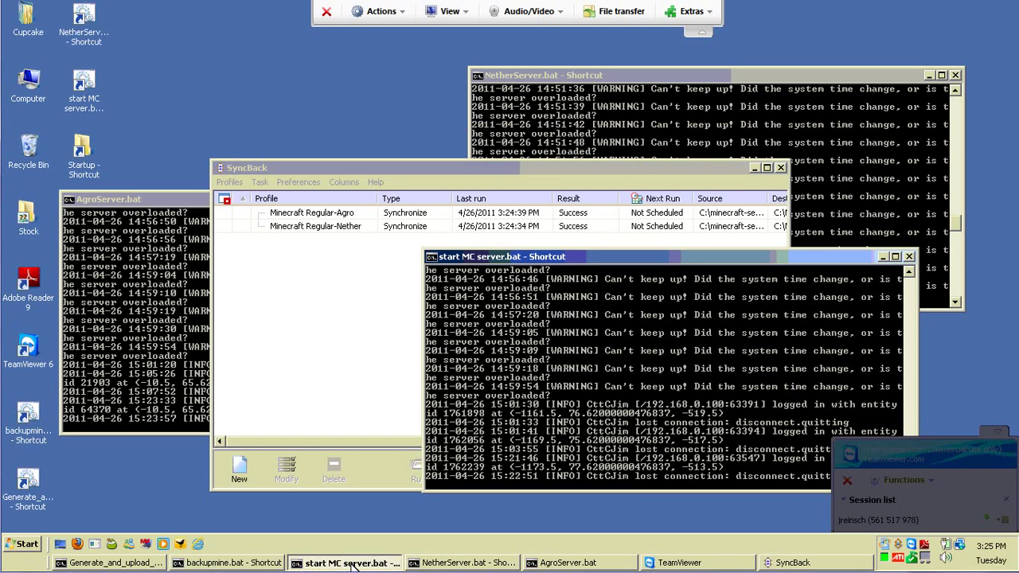
pyautogui.click(462, 563)
pyautogui.click(572, 563)
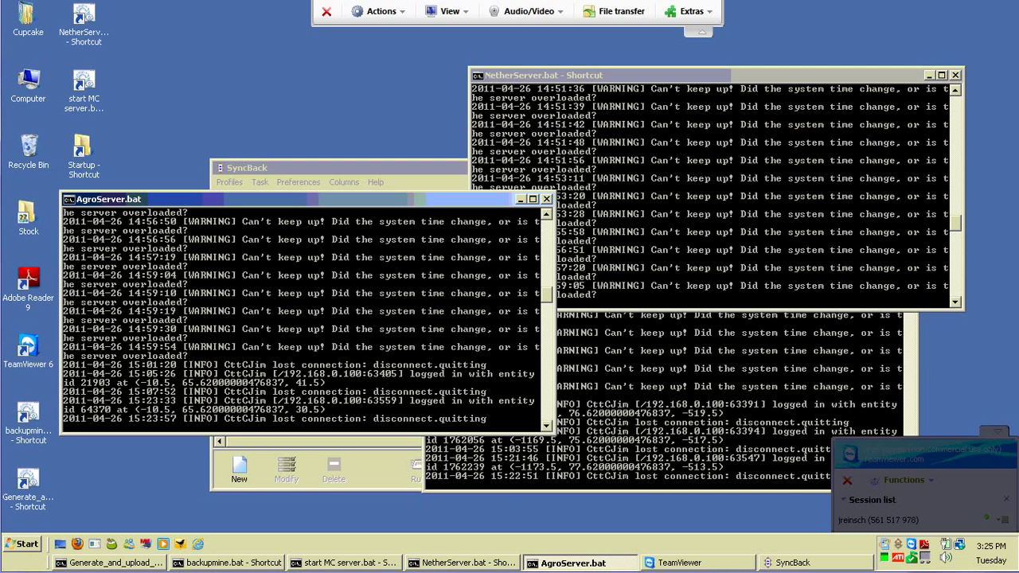
pyautogui.click(577, 467)
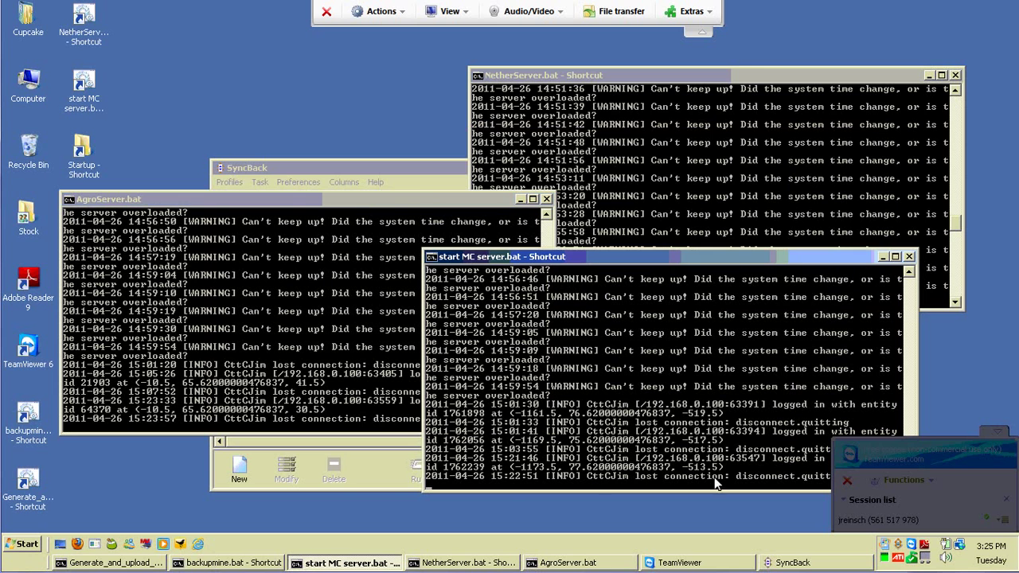
pyautogui.click(929, 75)
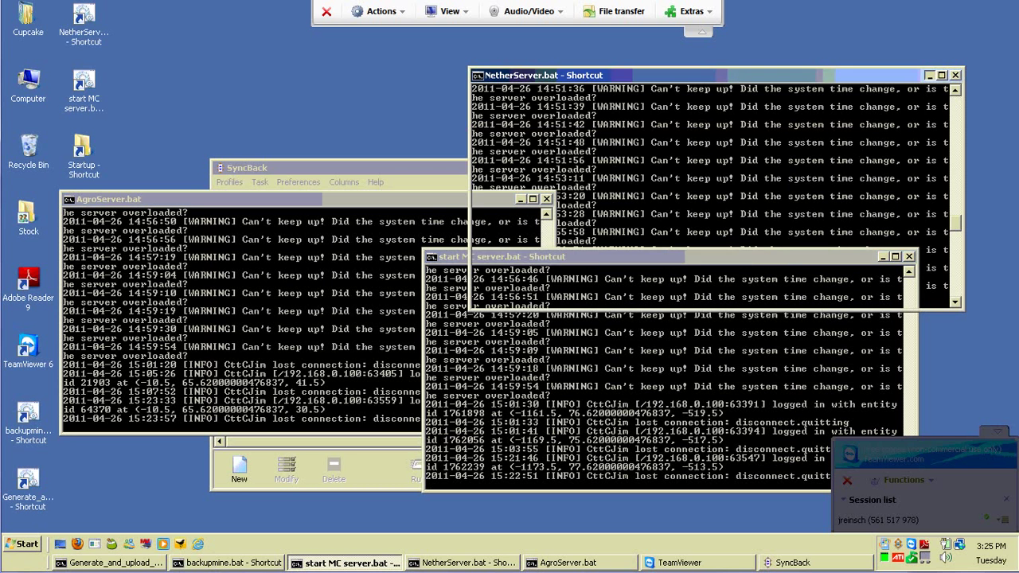
pyautogui.click(883, 256)
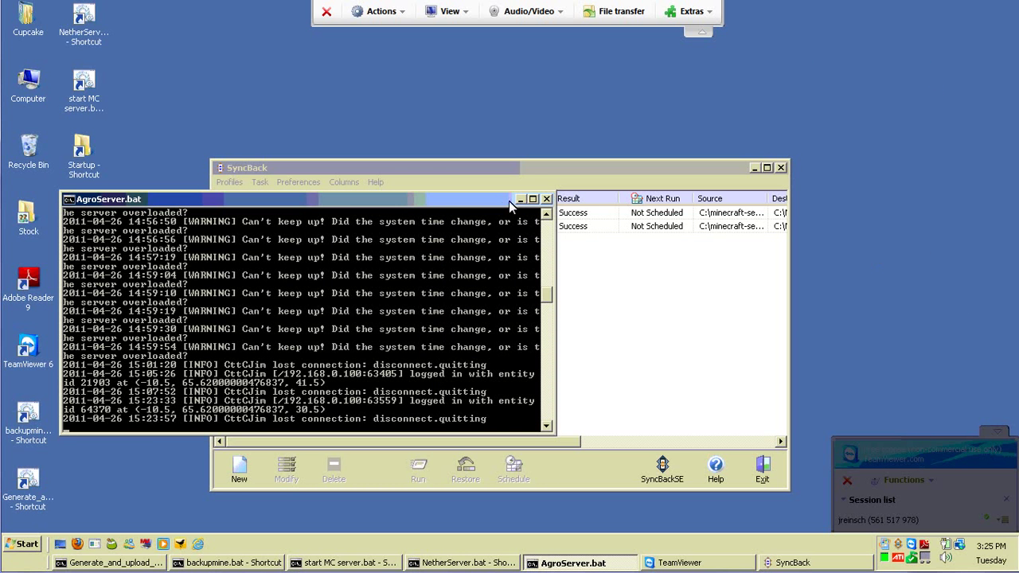
pyautogui.click(520, 199)
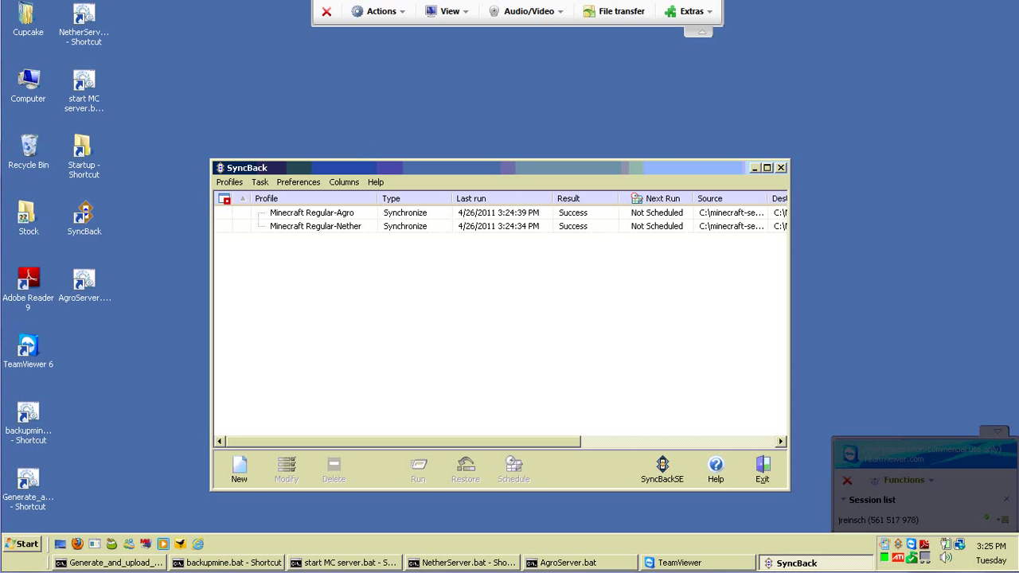
# Step: Move the SyncBack window up, select Minecraft Regular-Nether and click Modify
pyautogui.moveTo(371, 164); pyautogui.dragTo(487, 96)
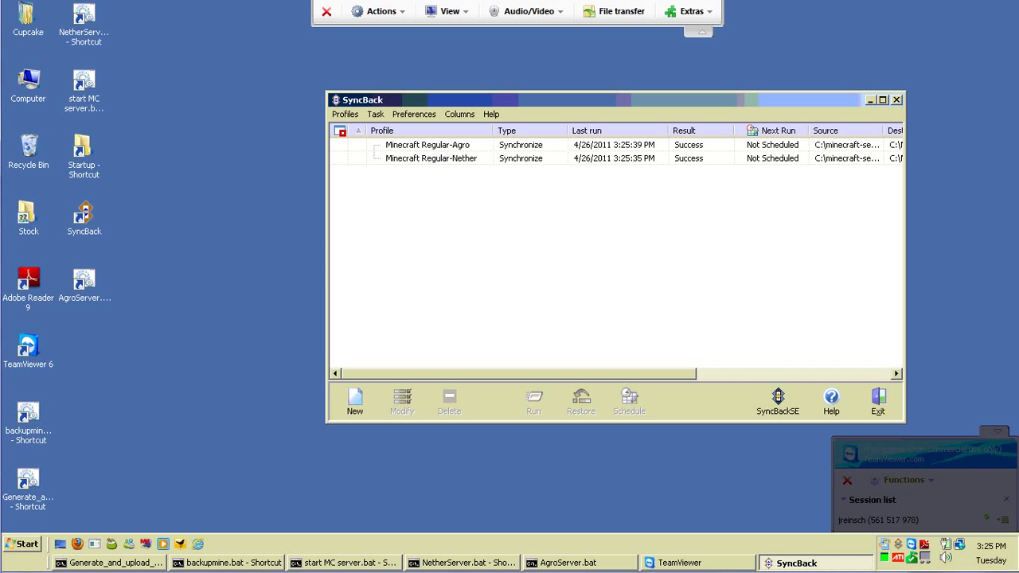
pyautogui.click(444, 148)
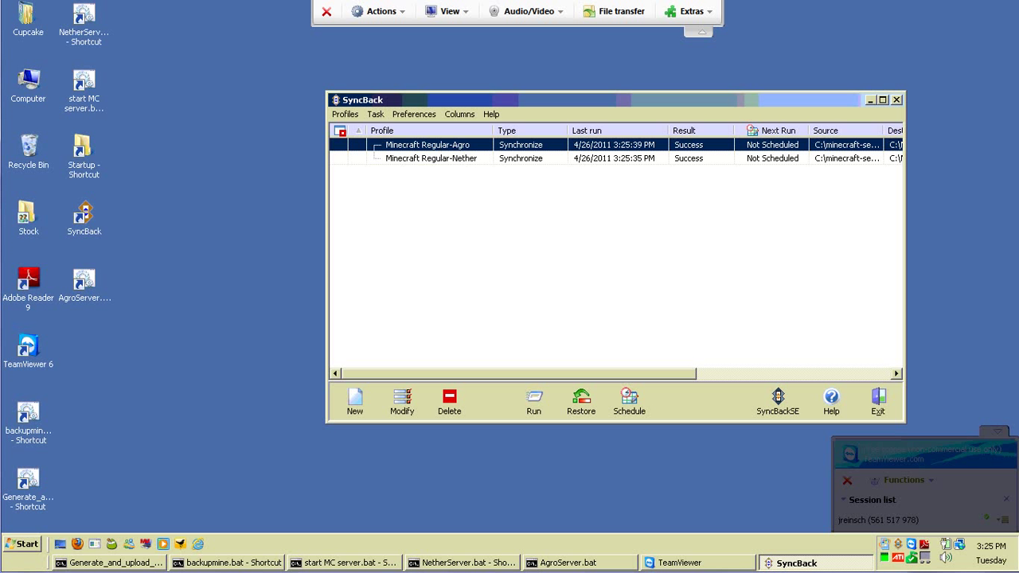
pyautogui.click(438, 159)
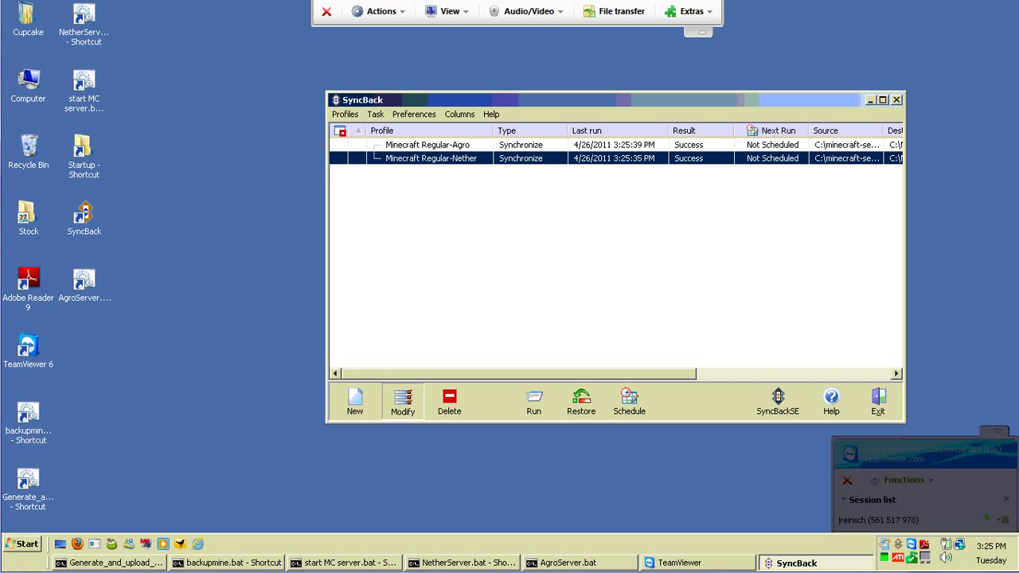
pyautogui.click(403, 402)
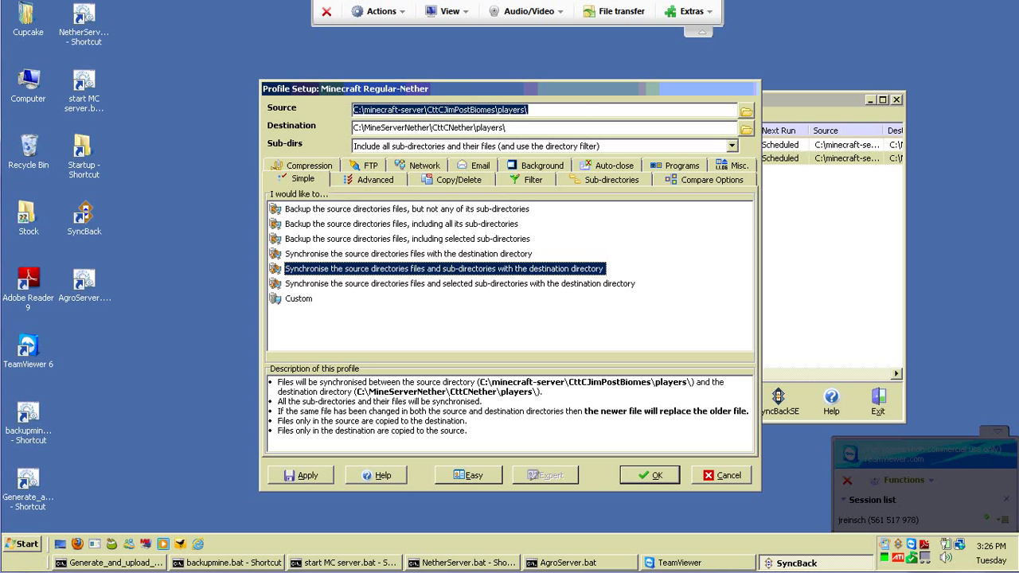
# Step: Review the Nether profile's destination path and 1-minute TimeCritical background schedule, then click OK
pyautogui.click(545, 129)
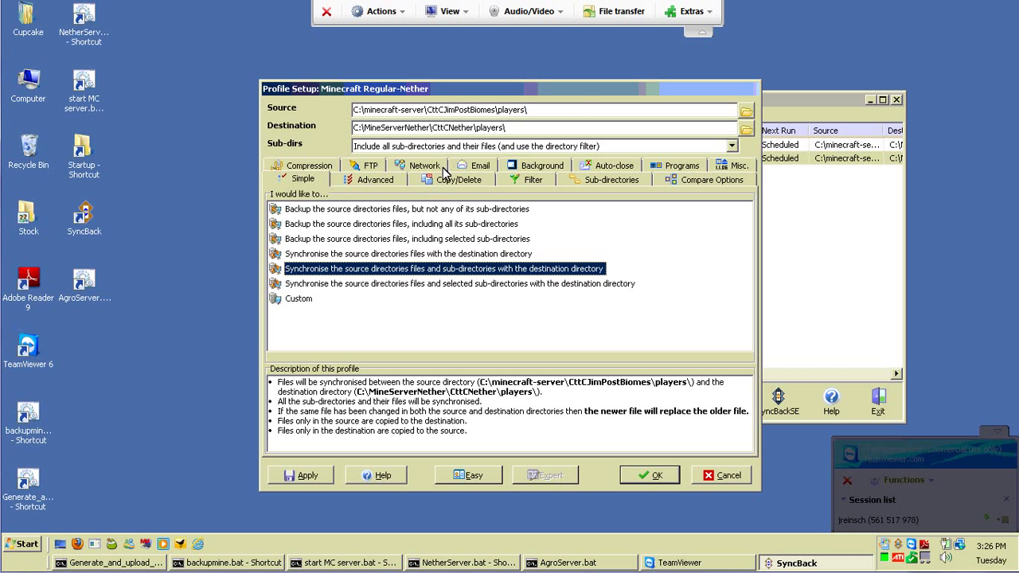
pyautogui.click(526, 166)
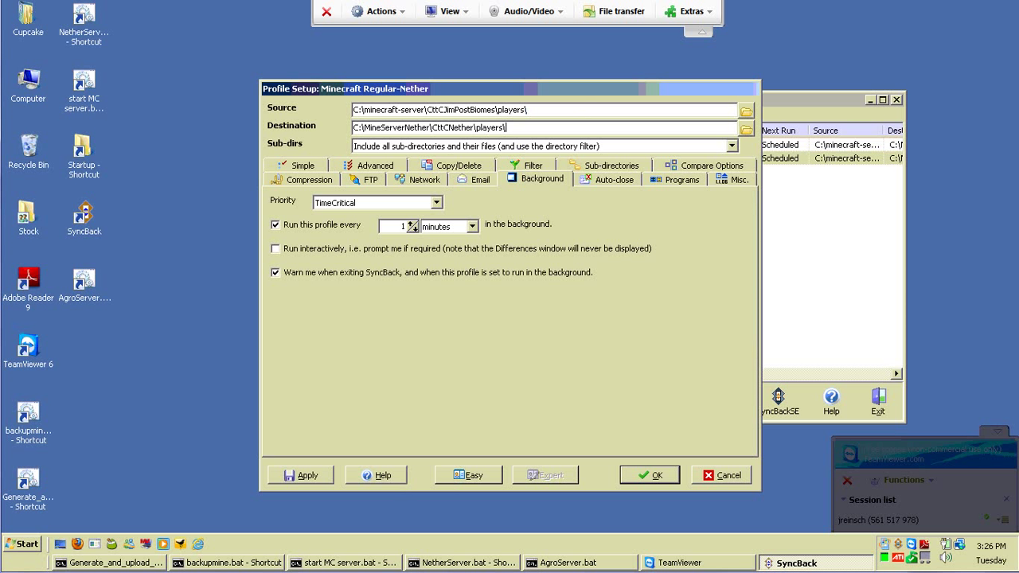
pyautogui.hotkey('alt', 'a')
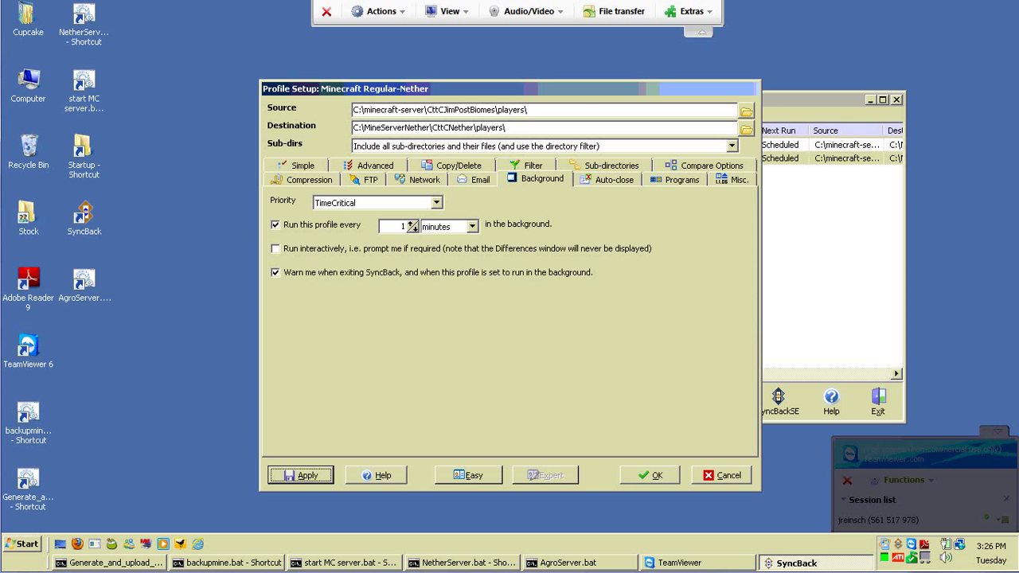
pyautogui.click(658, 481)
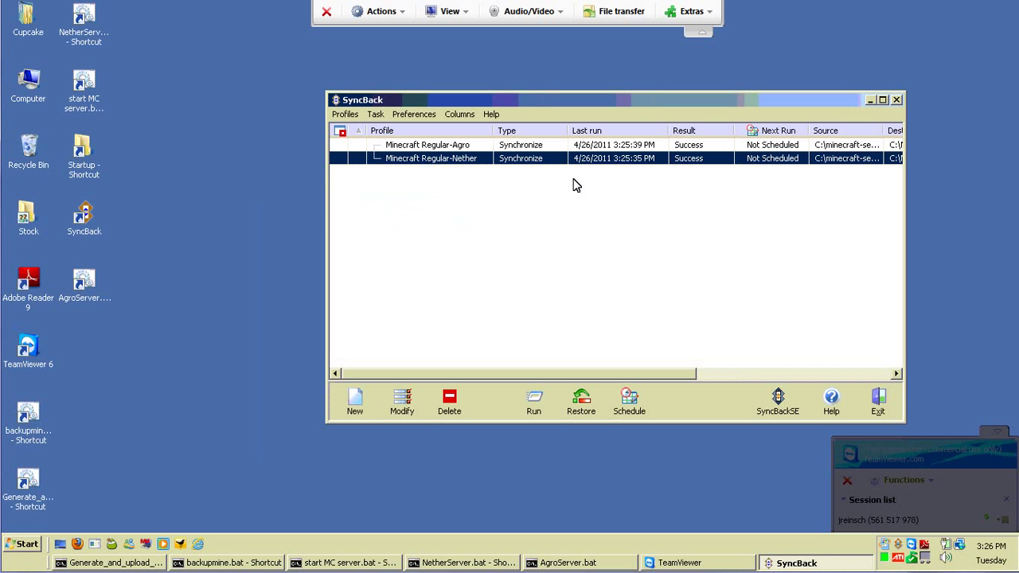
# Step: Modify Minecraft Regular-Agro, set its Background priority to TimeCritical, then Apply and OK
pyautogui.doubleClick(573, 145)
pyautogui.click(660, 342)
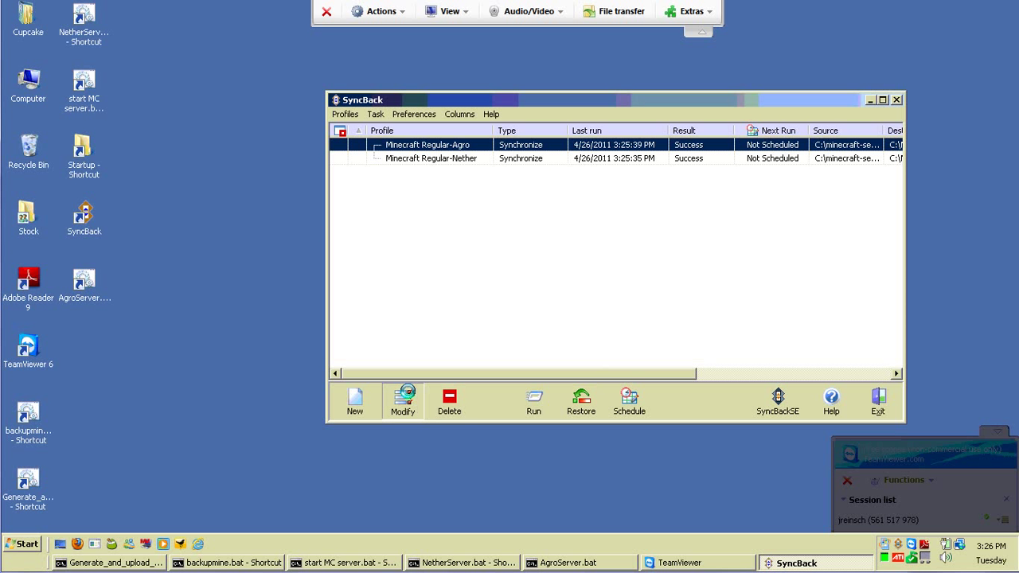
pyautogui.click(402, 402)
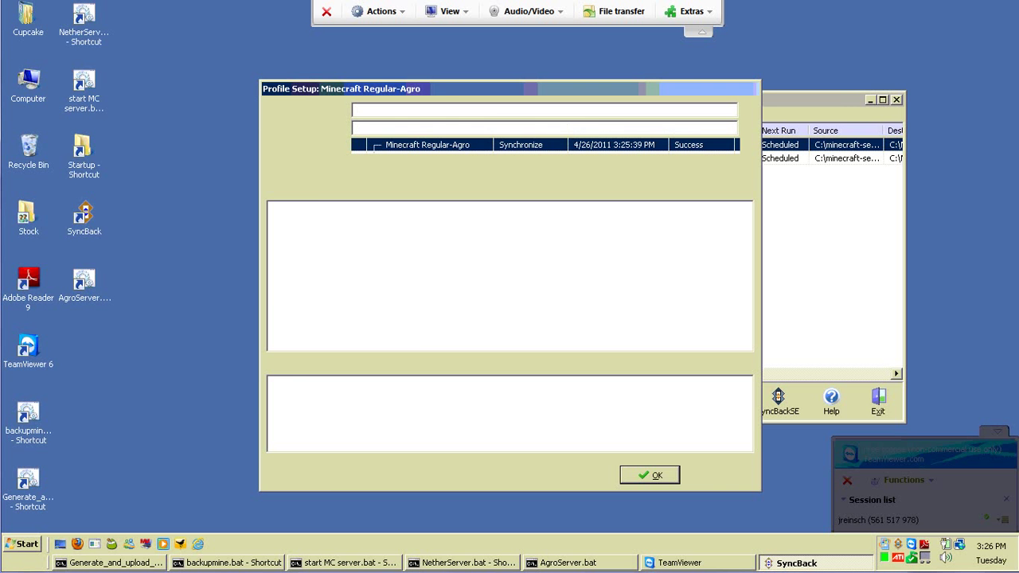
pyautogui.click(518, 168)
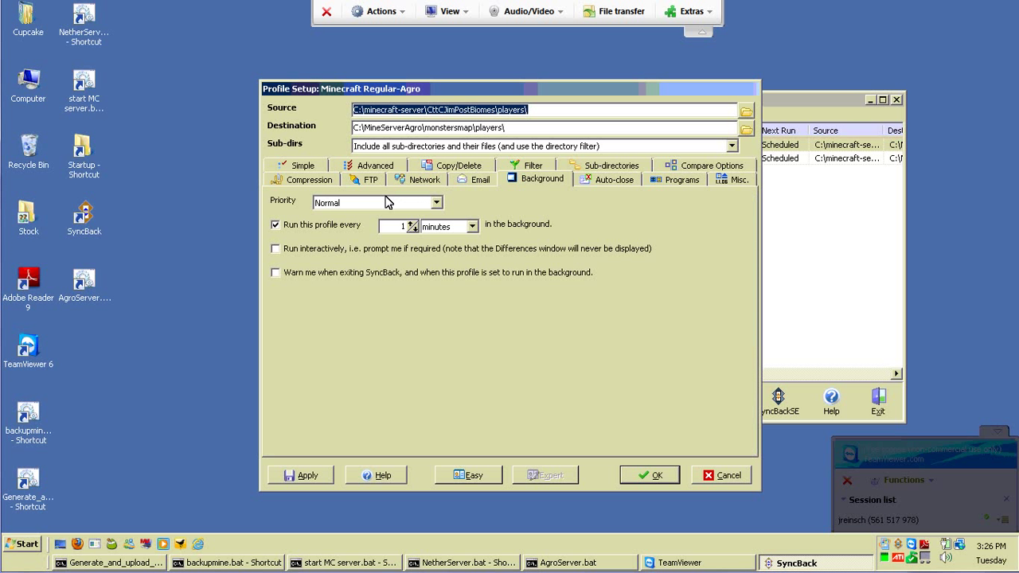
pyautogui.click(388, 202)
pyautogui.press('Down')
pyautogui.press('Down')
pyautogui.press('Down')
pyautogui.press('Return')
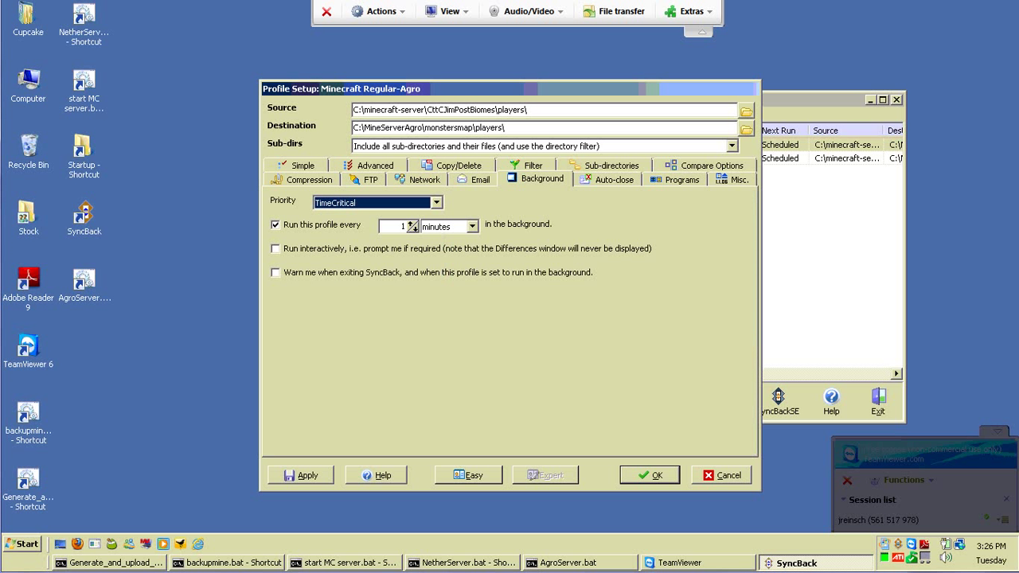
pyautogui.click(301, 478)
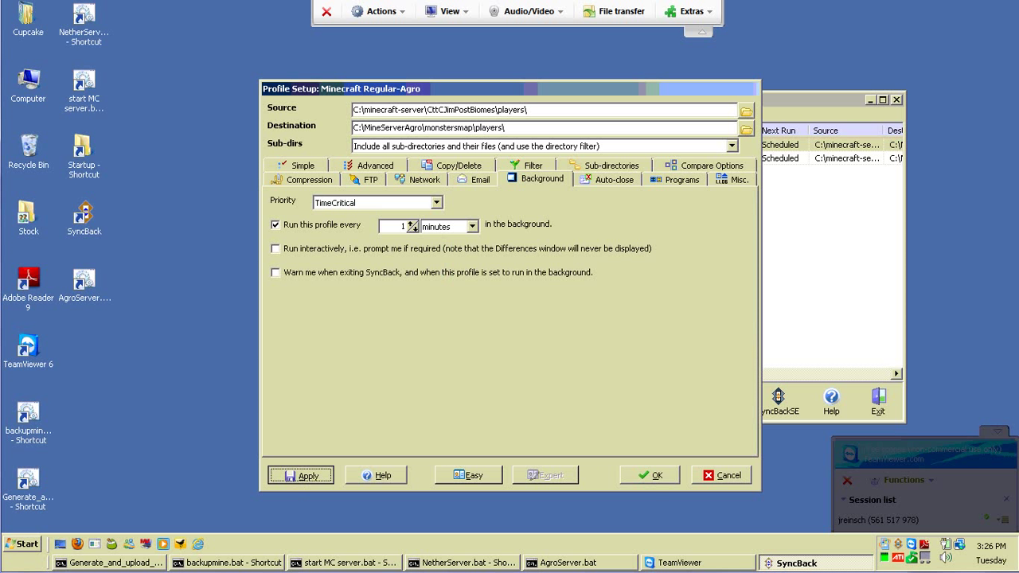
pyautogui.click(646, 478)
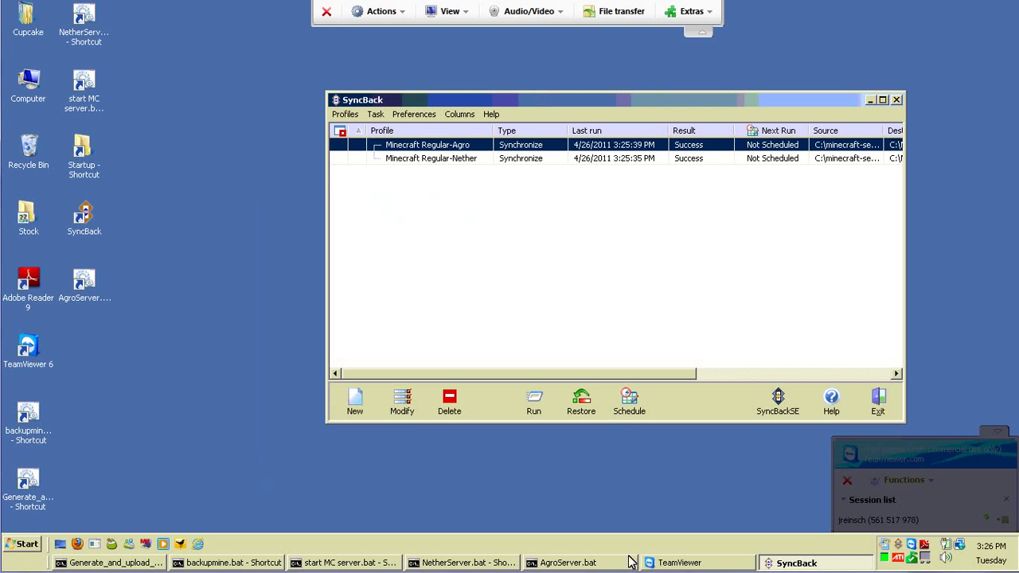
pyautogui.hotkey('ctrl', 'shift', 'Escape')
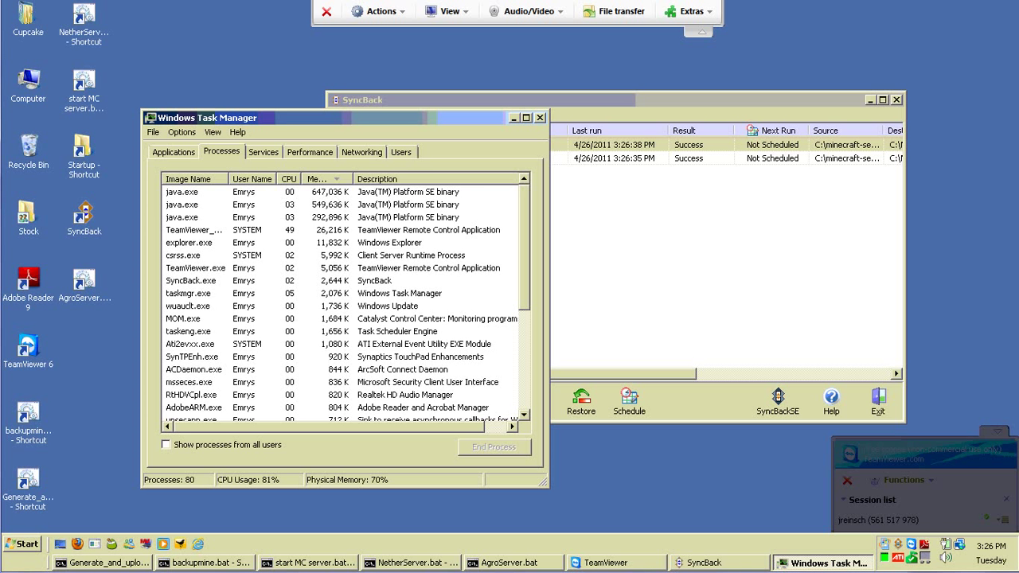
pyautogui.click(336, 194)
pyautogui.click(336, 206)
pyautogui.click(338, 218)
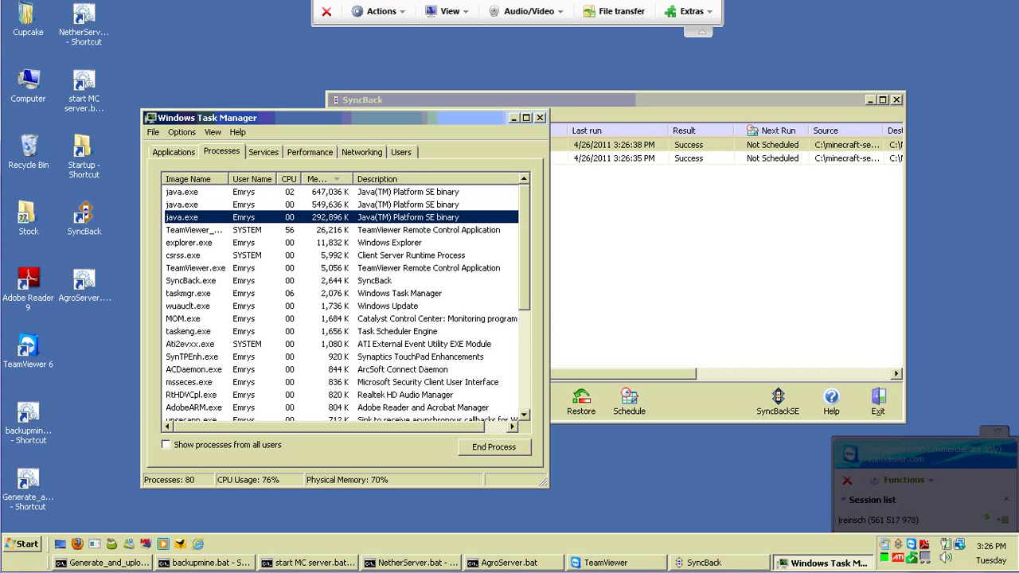
pyautogui.click(325, 193)
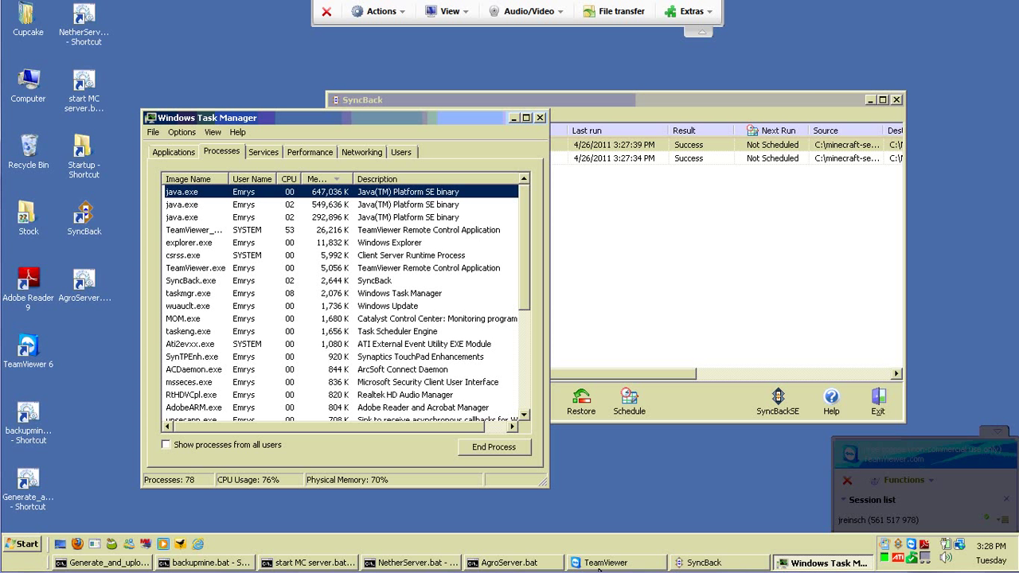
# Step: Bring SyncBack in front of Task Manager to see both profiles' latest Success runs
pyautogui.click(757, 250)
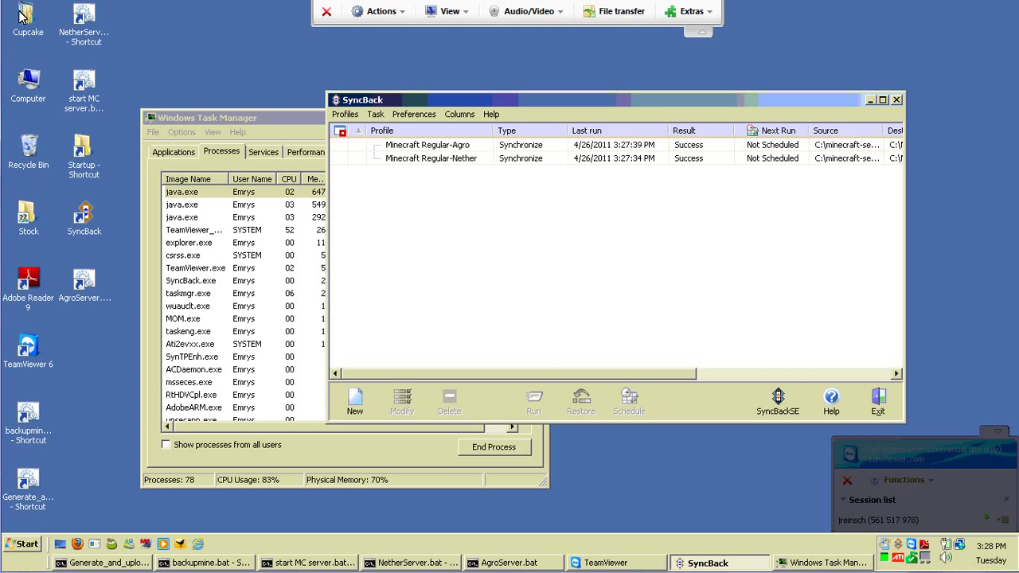
pyautogui.rightClick(74, 18)
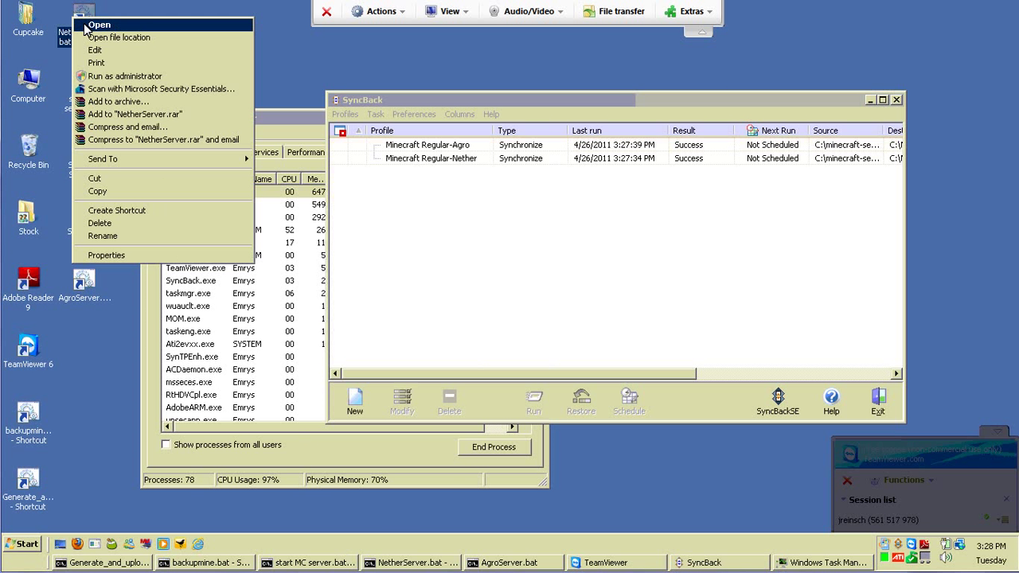
pyautogui.press('Return')
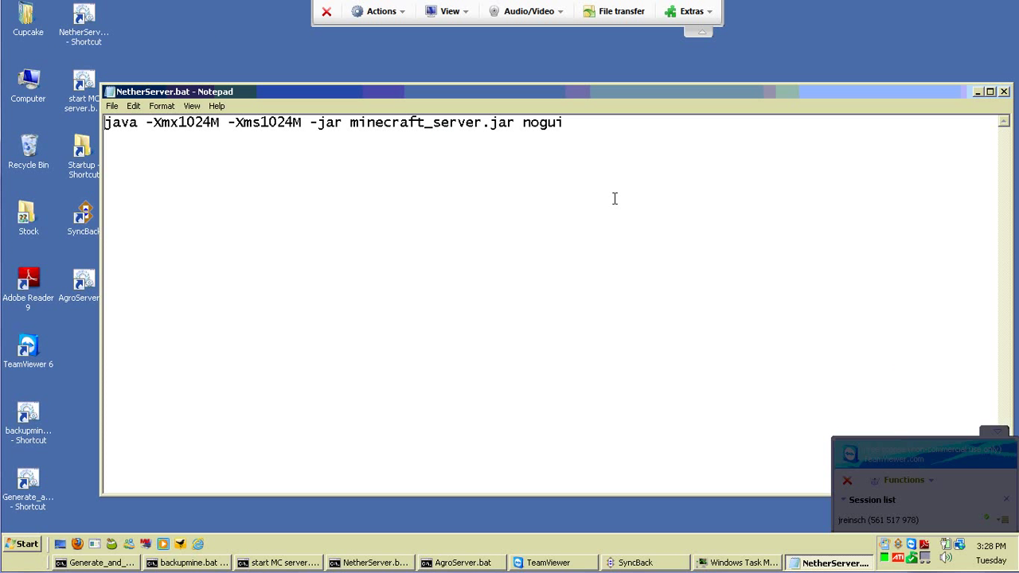
pyautogui.hotkey('ctrl', 'a')
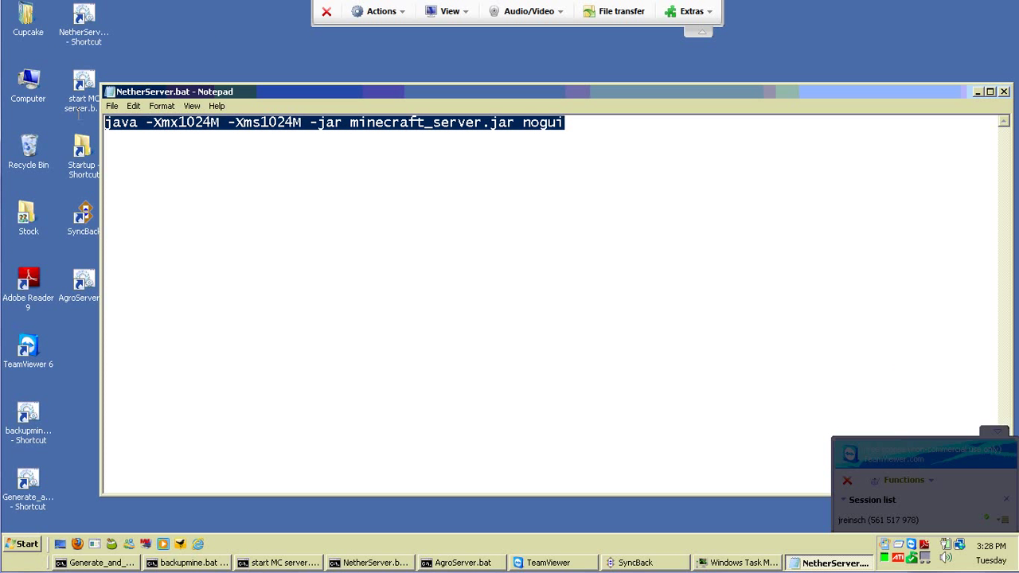
pyautogui.click(647, 164)
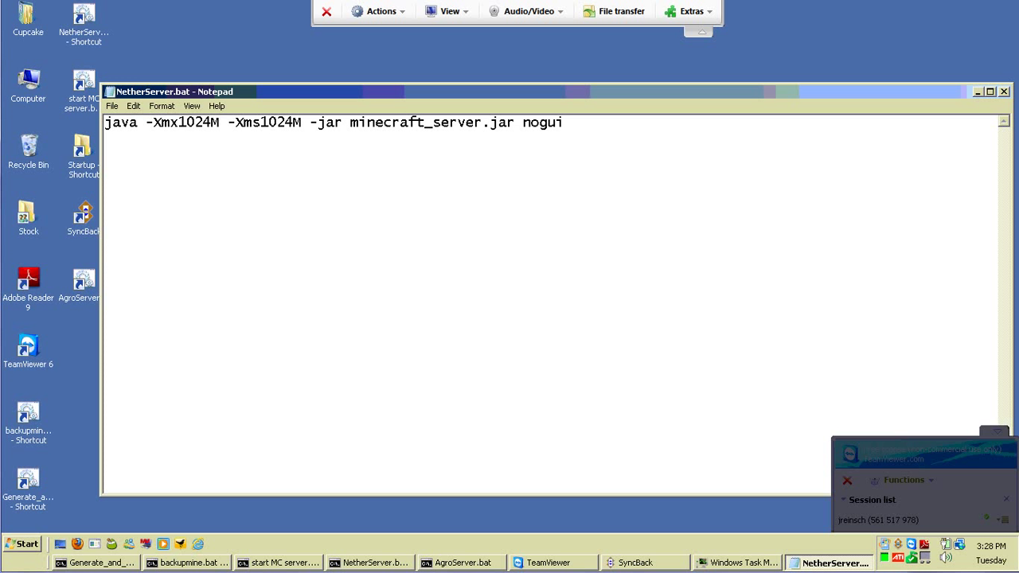
pyautogui.moveTo(656, 141); pyautogui.dragTo(6, 91)
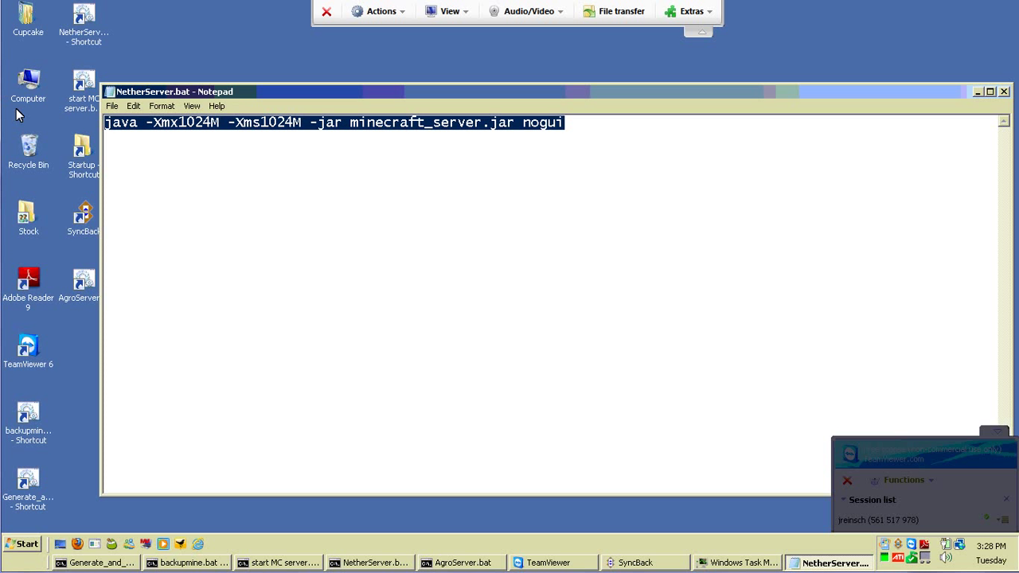
pyautogui.click(573, 142)
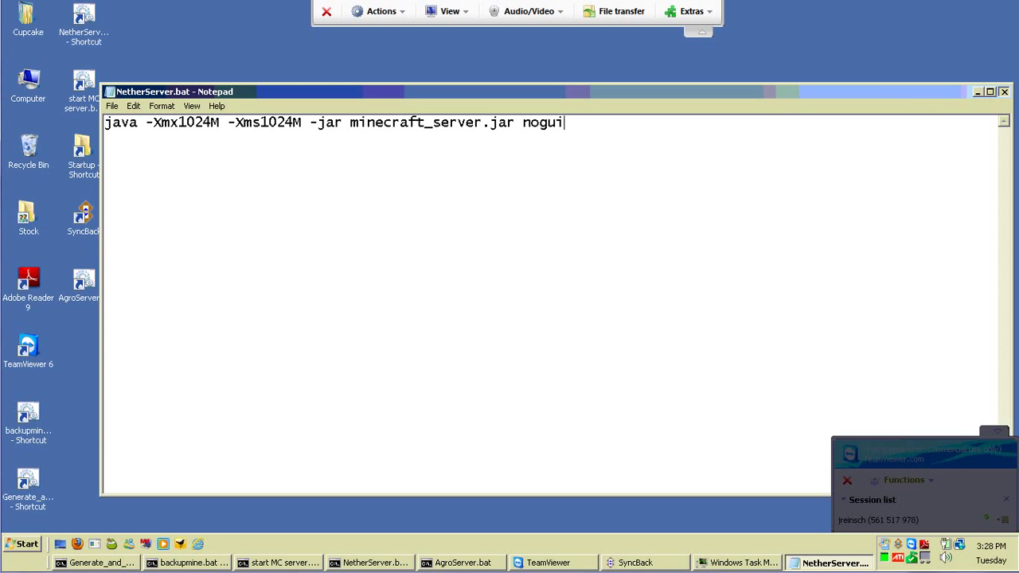
pyautogui.click(1005, 91)
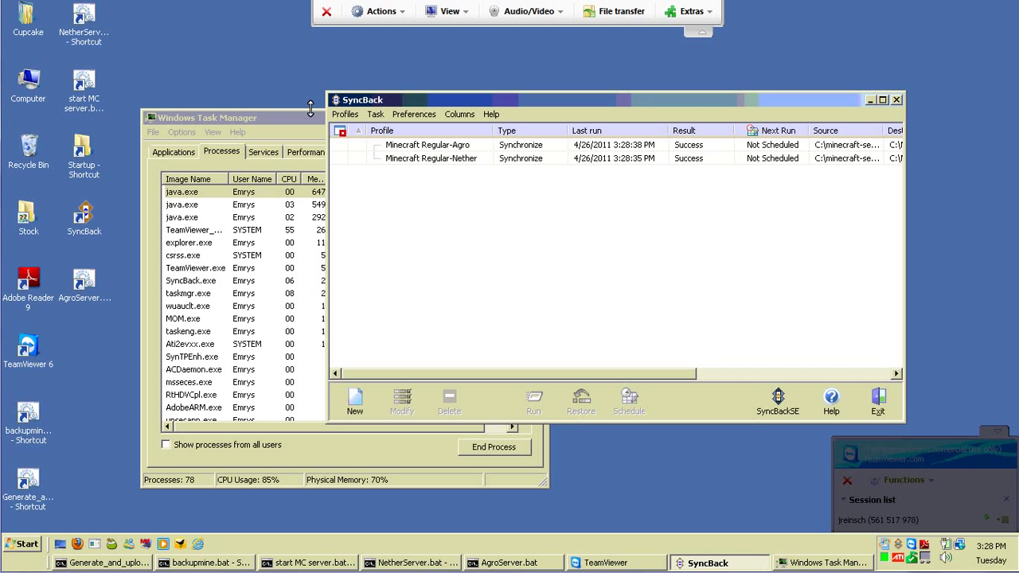